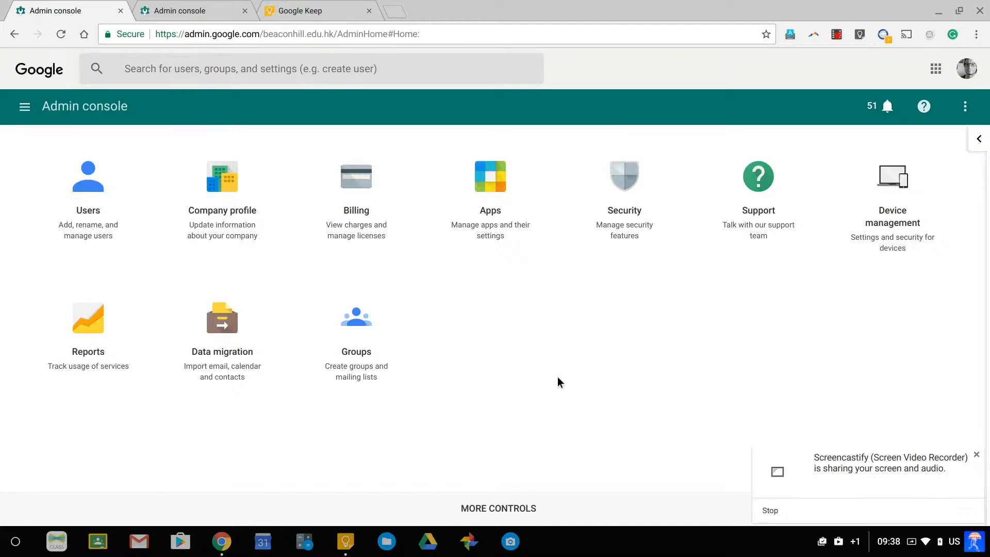
# Open the Google Play Store settings within Chrome management under Device management.
pyautogui.click(875, 227)
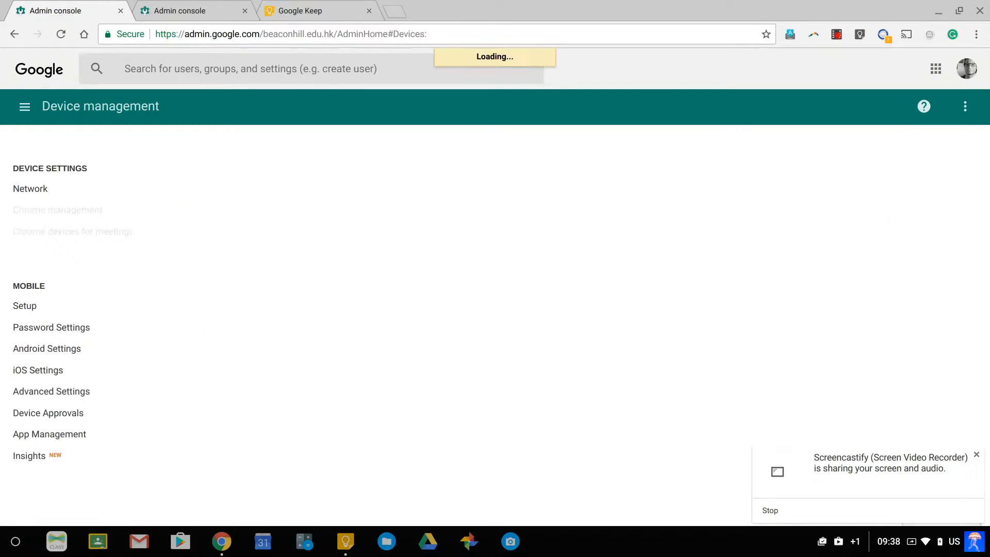
pyautogui.click(77, 212)
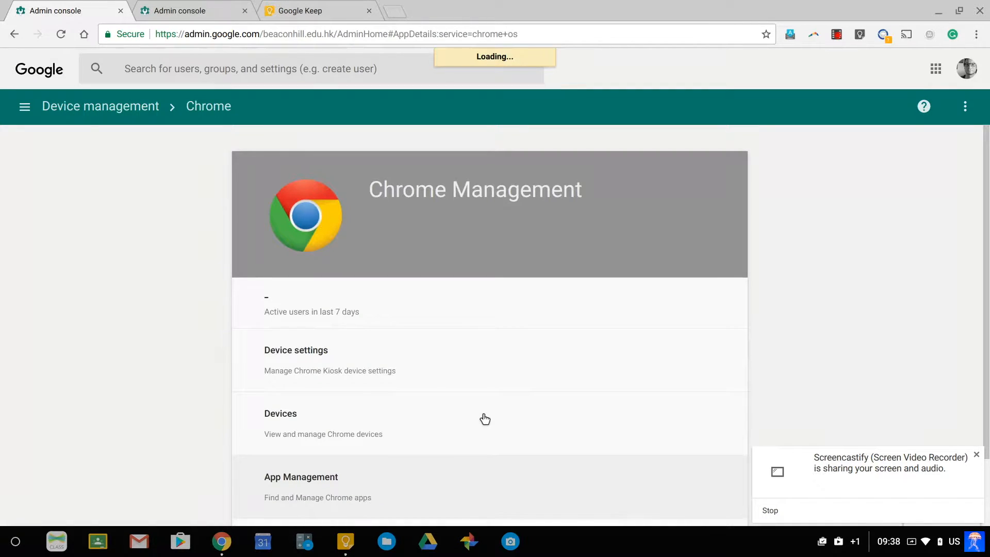
pyautogui.scroll(-5, 435, 429)
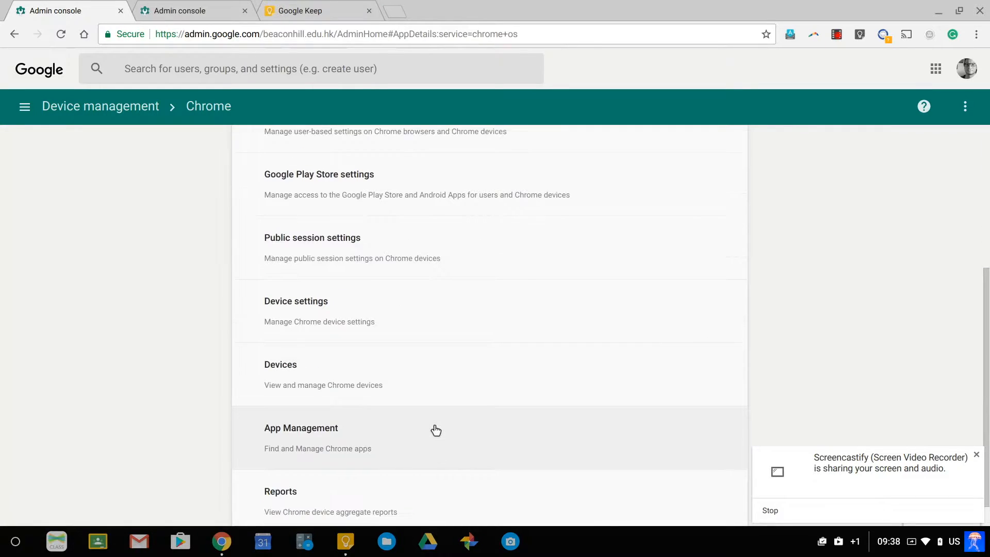
pyautogui.scroll(3, 436, 429)
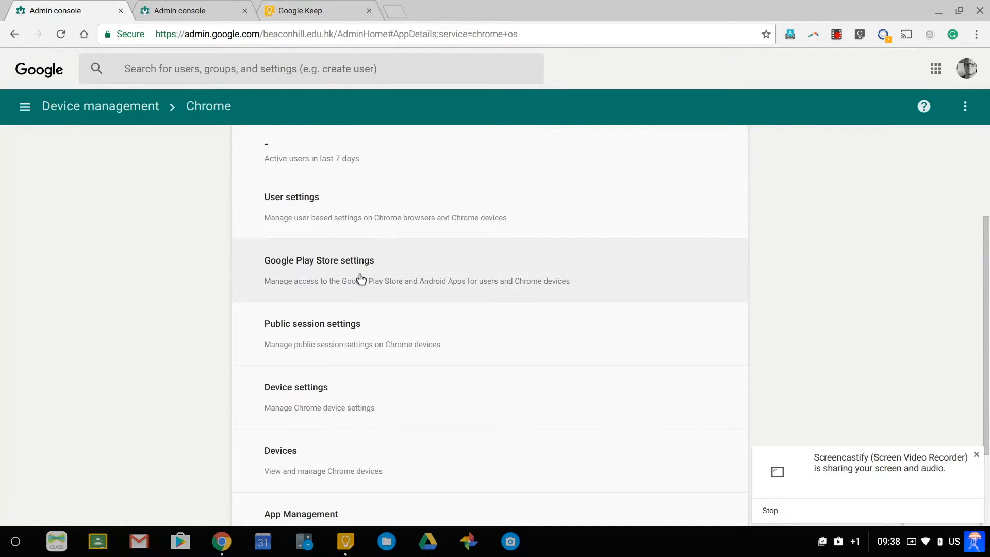
pyautogui.click(361, 279)
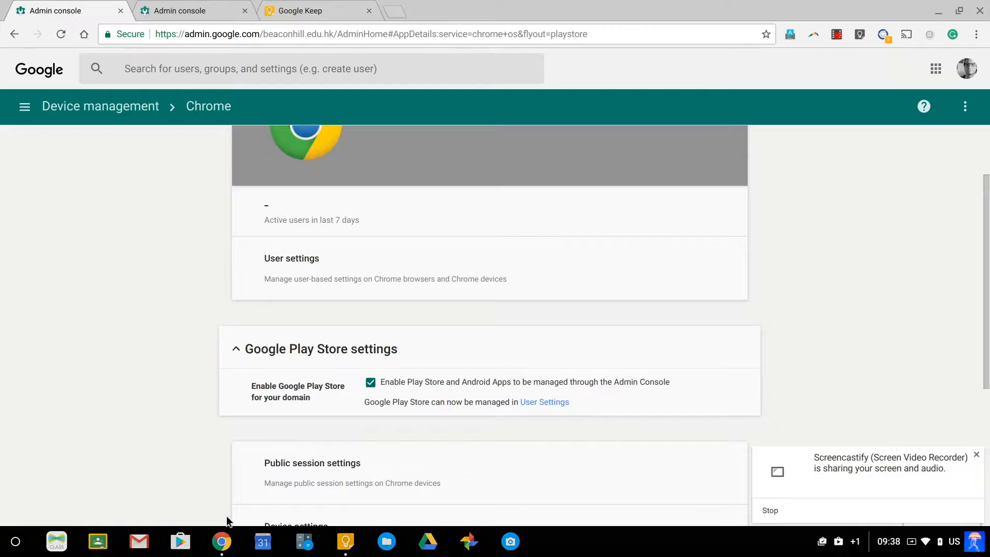
# Follow the link to User Settings and bring up the Google Play Apps section for beaconhill.edu.hk.
pyautogui.click(547, 402)
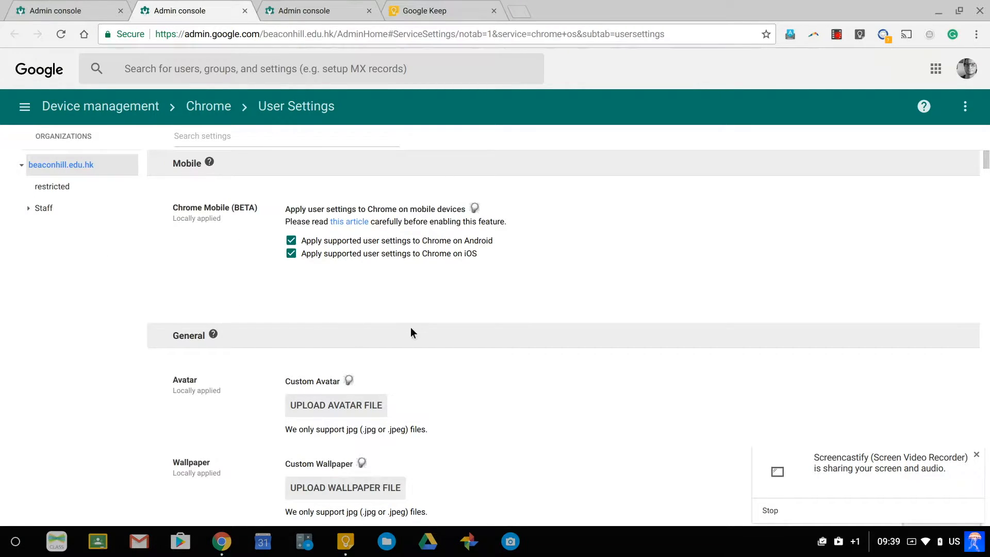
pyautogui.scroll(-9, 412, 332)
pyautogui.scroll(-10, 412, 332)
pyautogui.scroll(-10, 410, 332)
pyautogui.scroll(5, 410, 332)
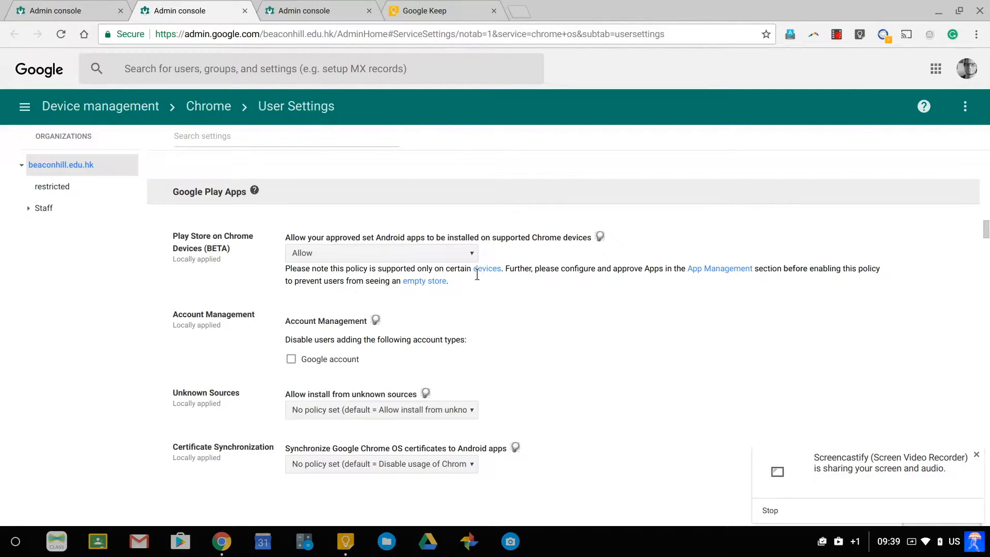
# Open App Management from the Play Store policy note, filter the list to Android Apps and review the approved apps.
pyautogui.click(736, 273)
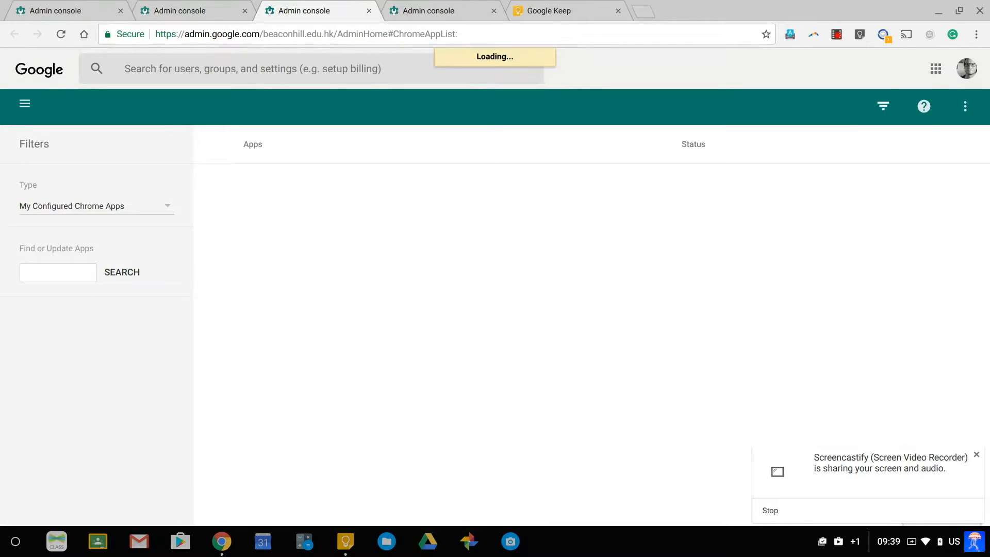
pyautogui.click(116, 214)
pyautogui.click(113, 223)
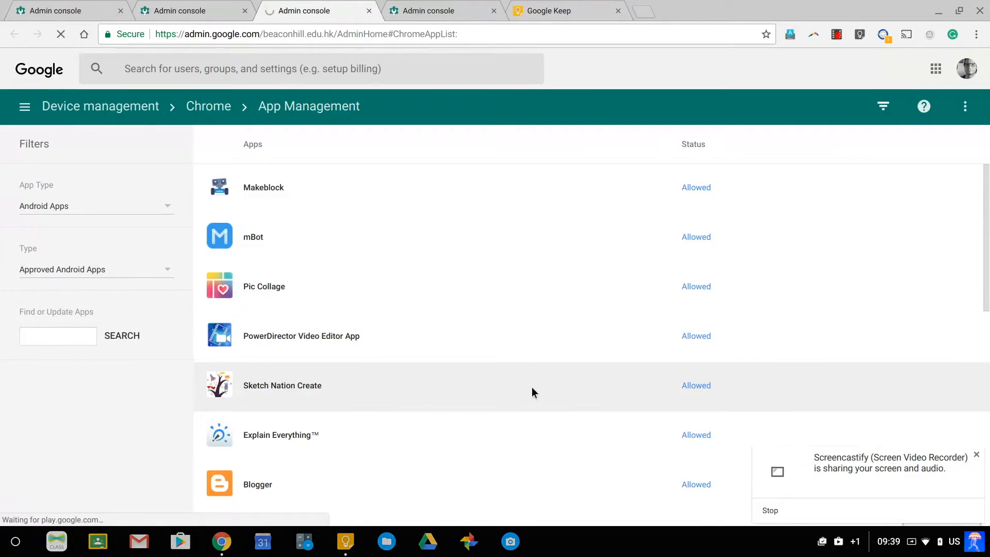
pyautogui.scroll(-1, 532, 387)
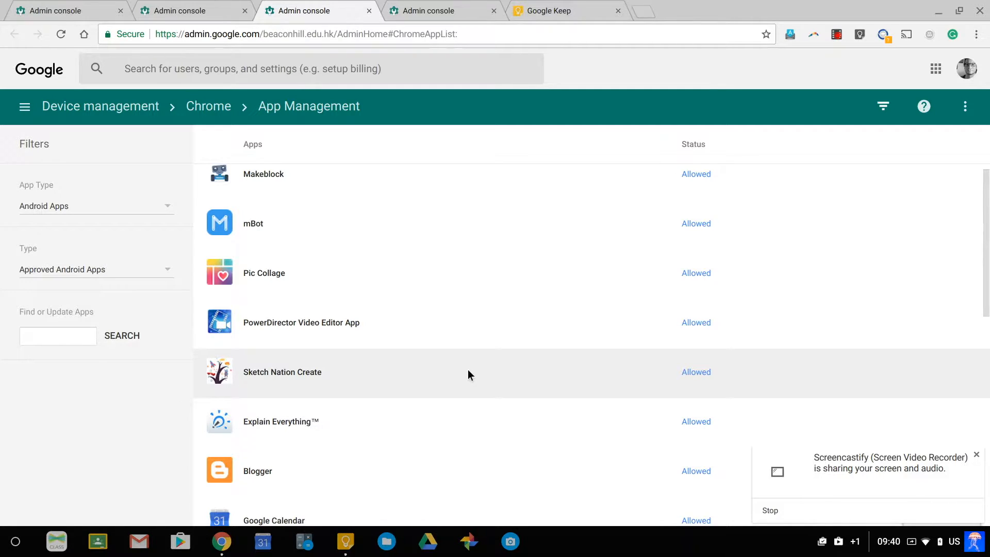
pyautogui.scroll(-5, 468, 370)
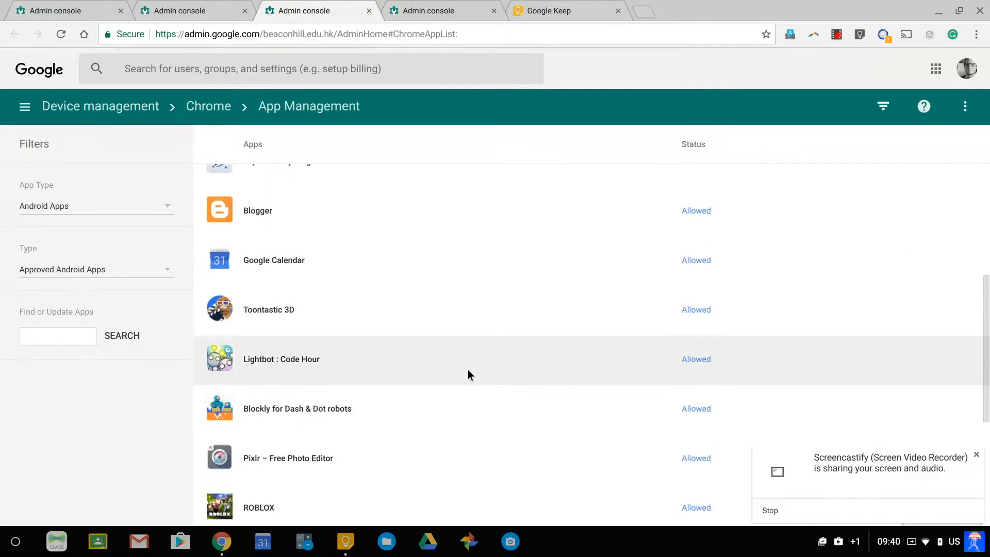
pyautogui.scroll(5, 468, 371)
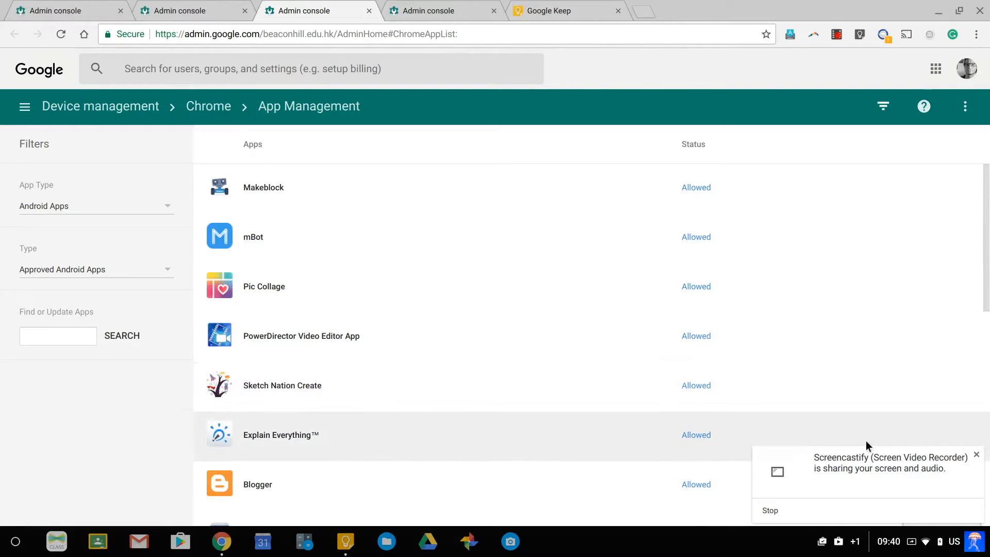
# Dismiss the screen-sharing notification, then open the Google Play catalogue for adding Android apps and browse its categories.
pyautogui.click(975, 455)
pyautogui.click(911, 481)
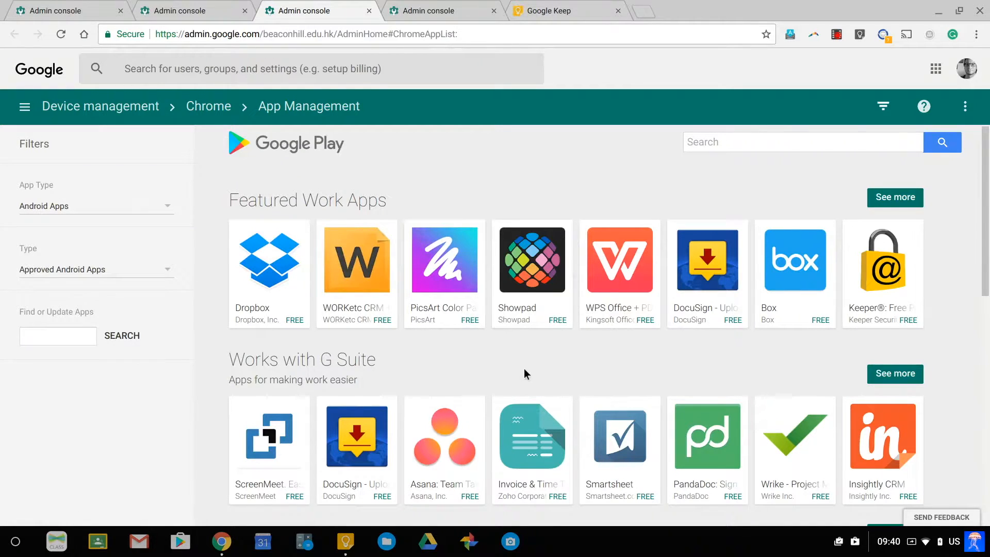
pyautogui.scroll(-10, 524, 368)
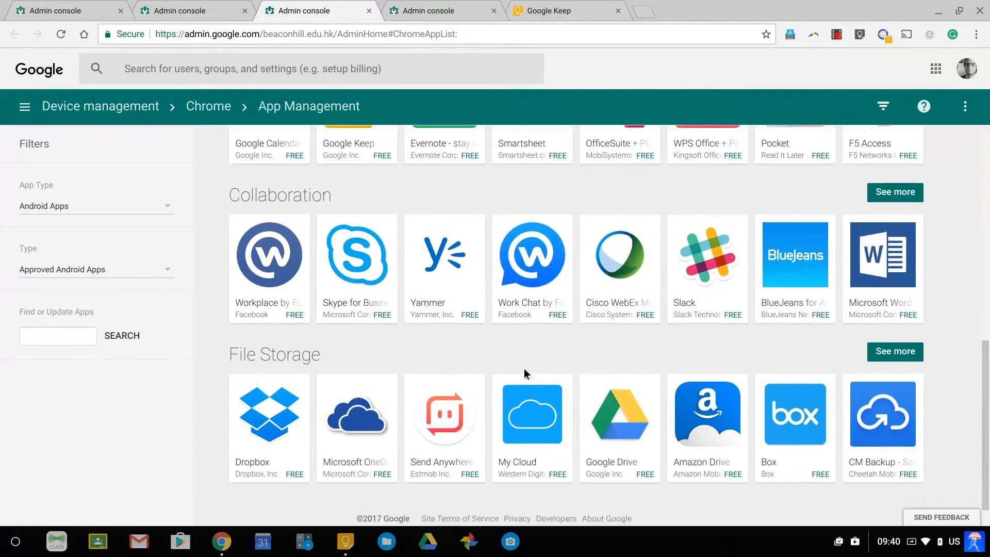
pyautogui.scroll(10, 526, 370)
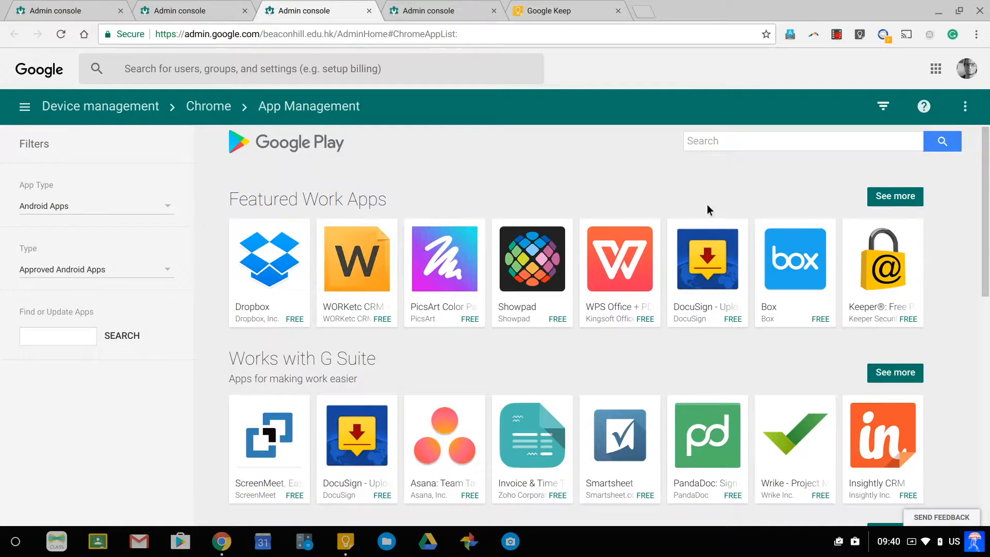
# Search the Google Play catalogue for "book creator" and open Pic Collage from the results.
pyautogui.click(713, 148)
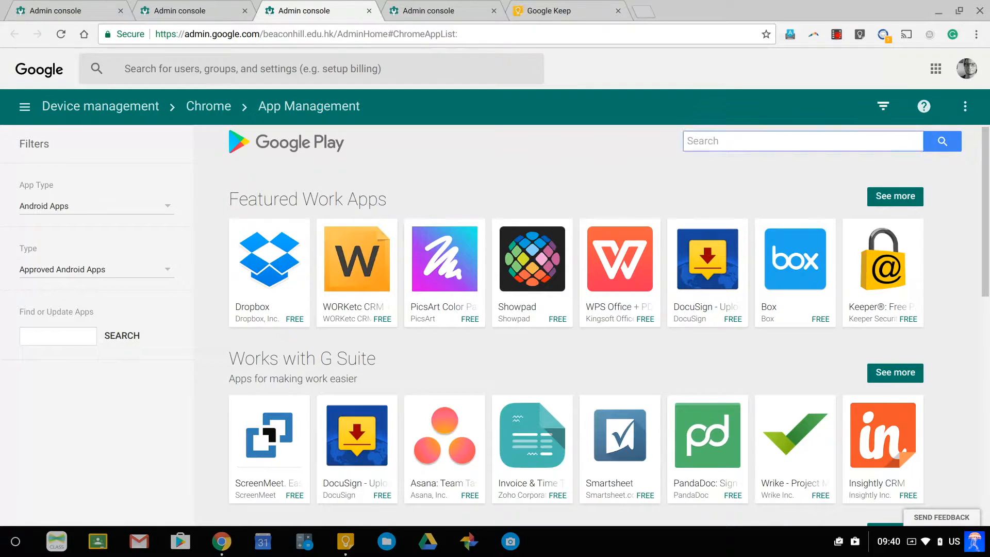
pyautogui.write('book creator')
pyautogui.press('Return')
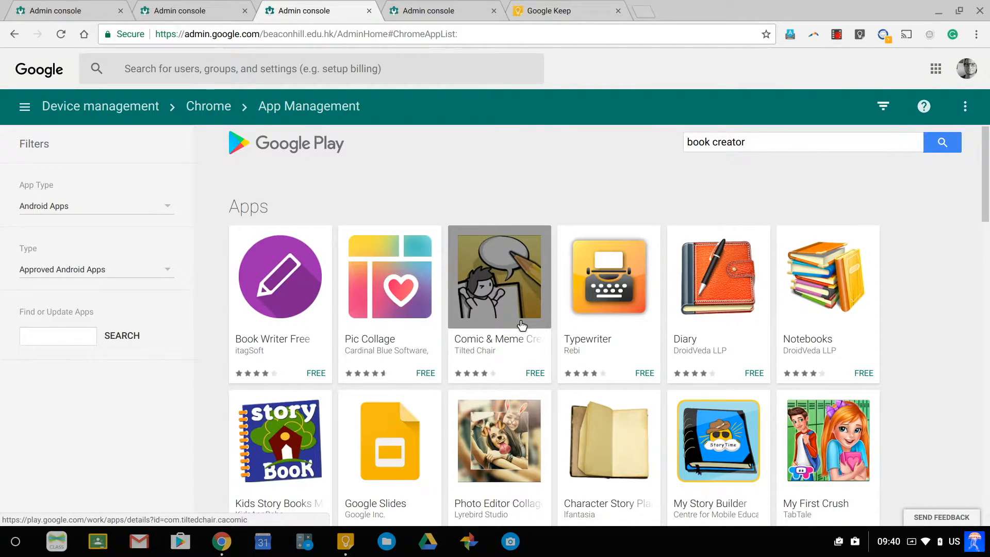
pyautogui.scroll(-1, 484, 408)
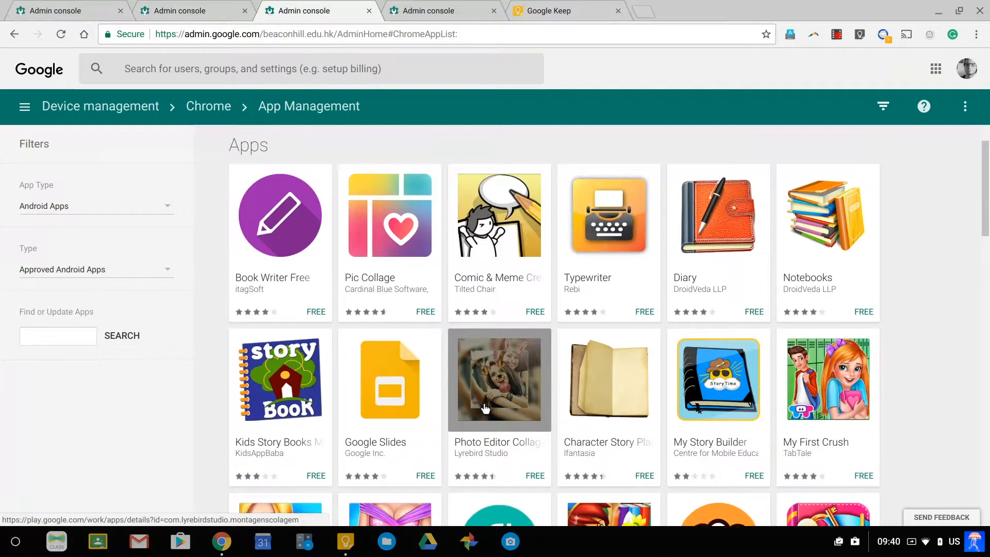
pyautogui.scroll(1, 484, 408)
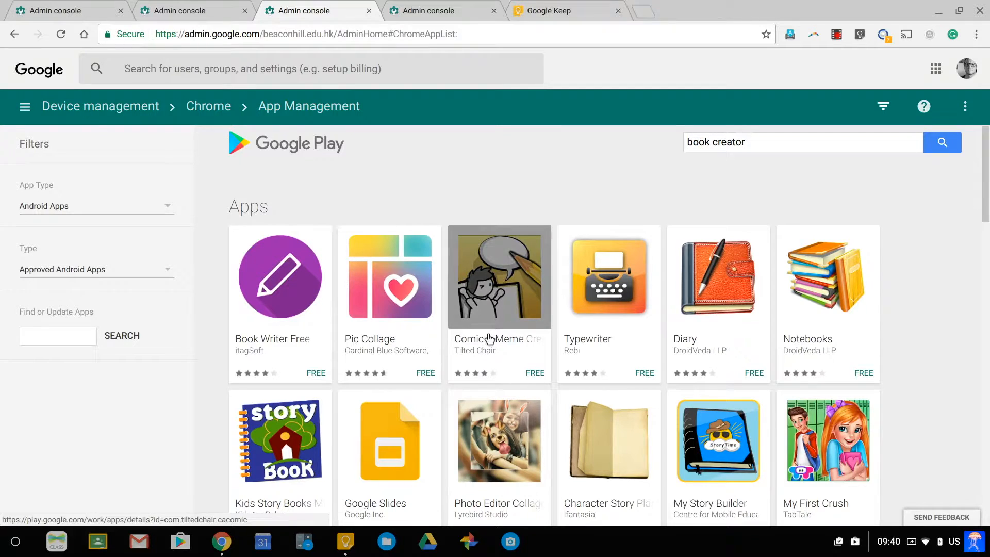
pyautogui.click(401, 298)
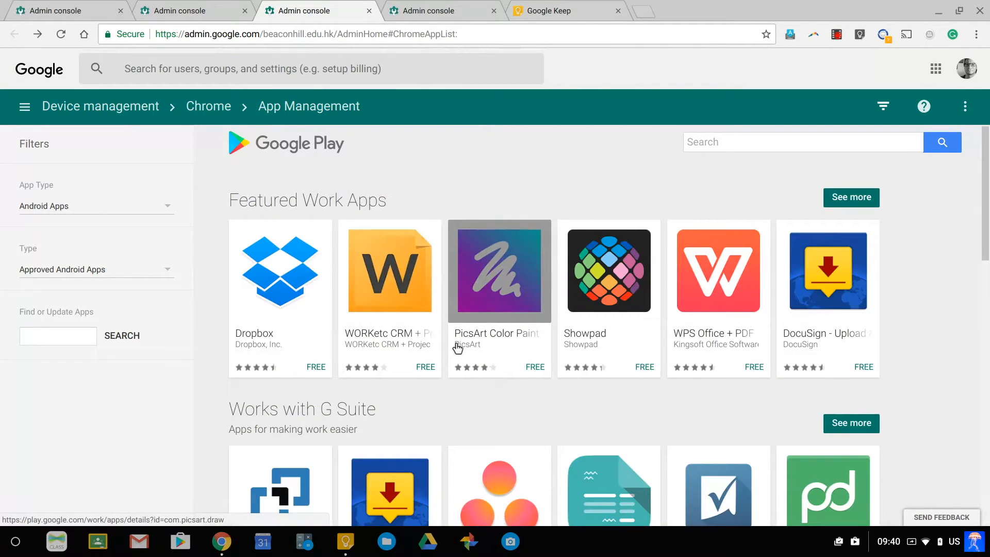
# Open Google Keep from the catalogue's Productivity category and approve it for the domain, accepting its permissions.
pyautogui.scroll(-1, 457, 348)
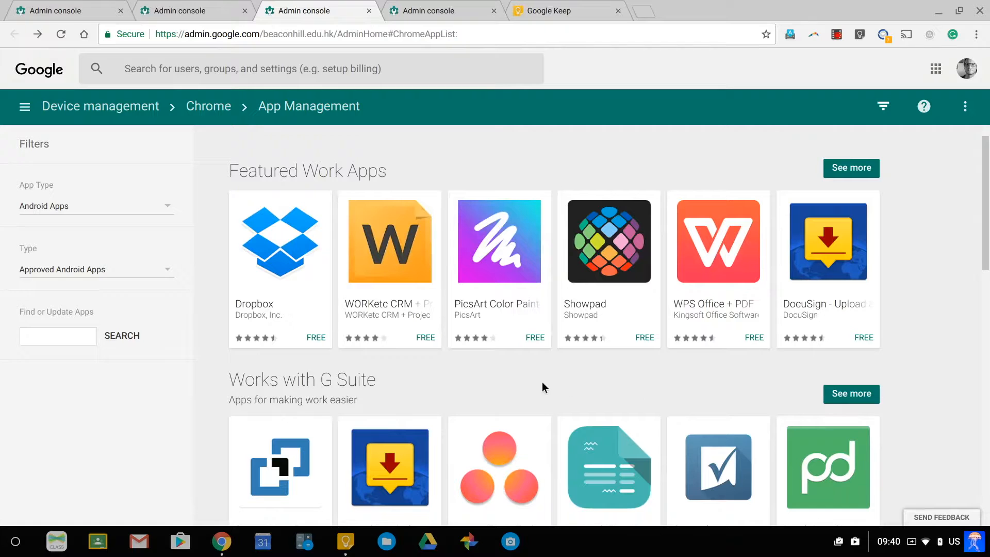
pyautogui.scroll(-5, 543, 381)
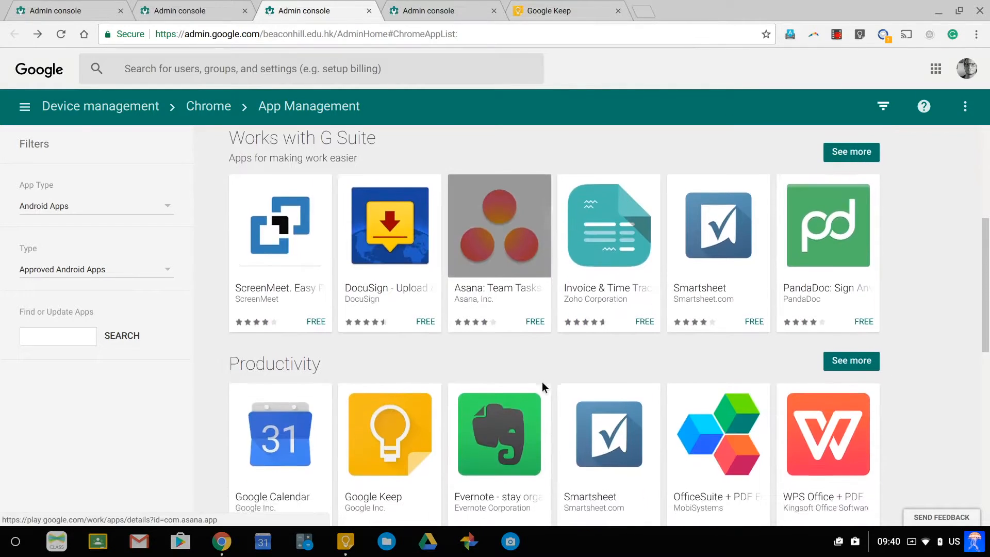
pyautogui.scroll(-1, 544, 386)
pyautogui.click(405, 416)
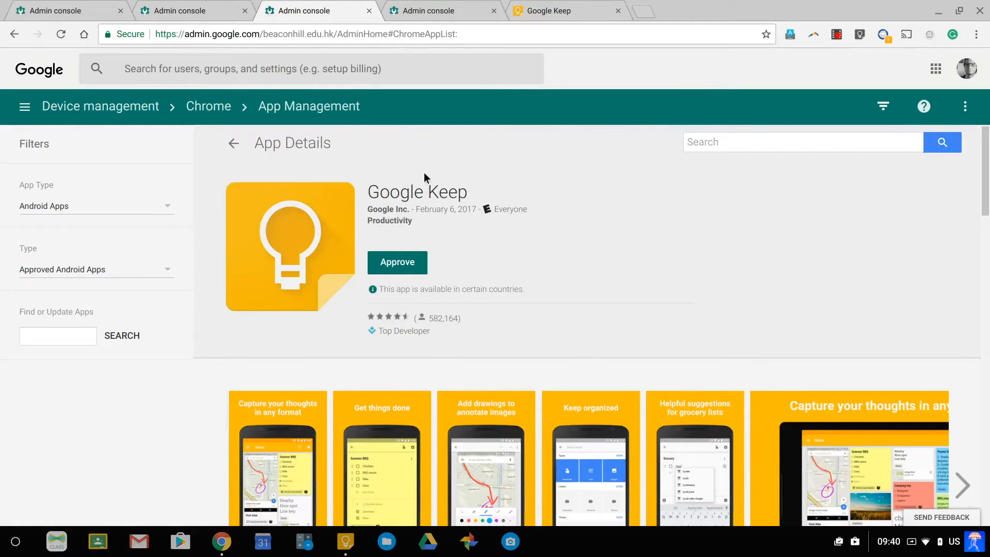
pyautogui.click(407, 268)
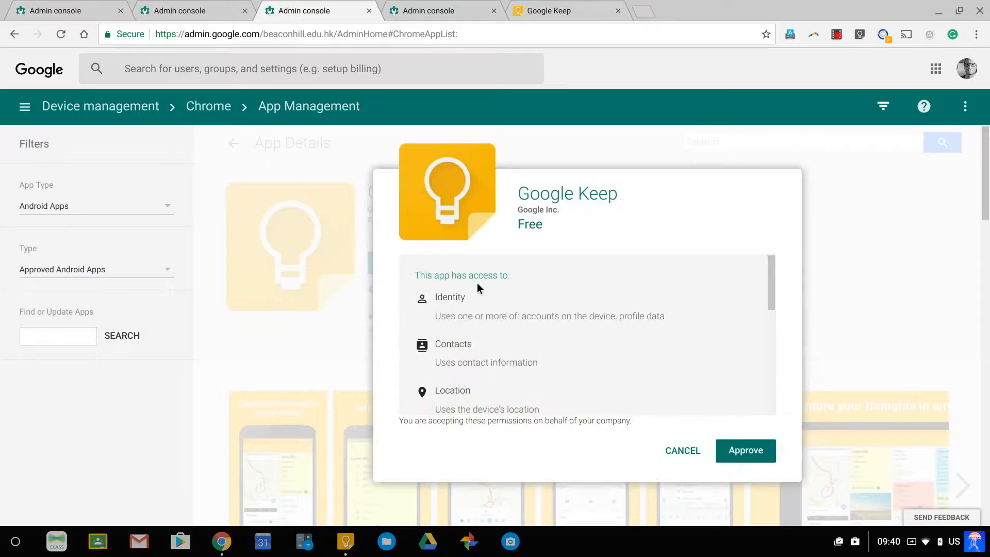
pyautogui.click(768, 456)
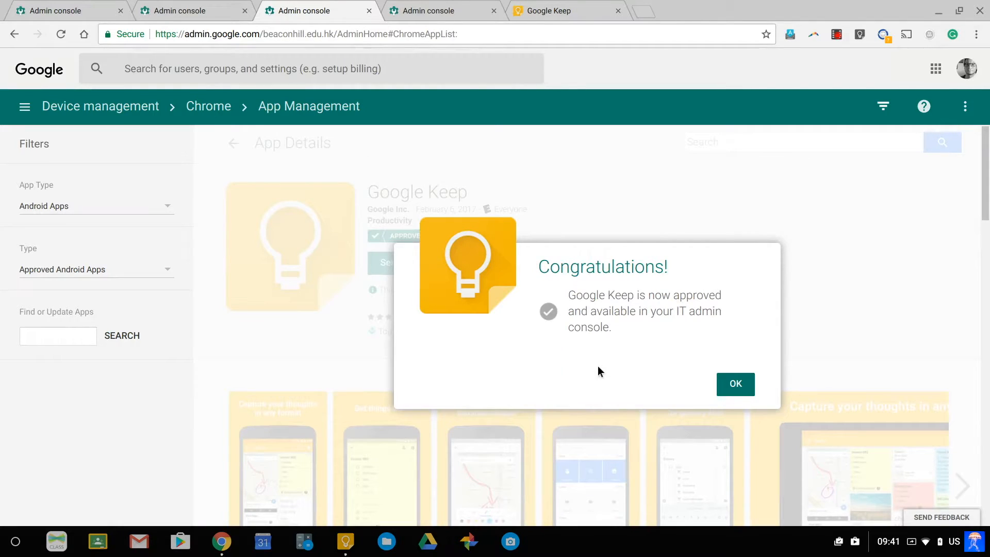
pyautogui.click(737, 391)
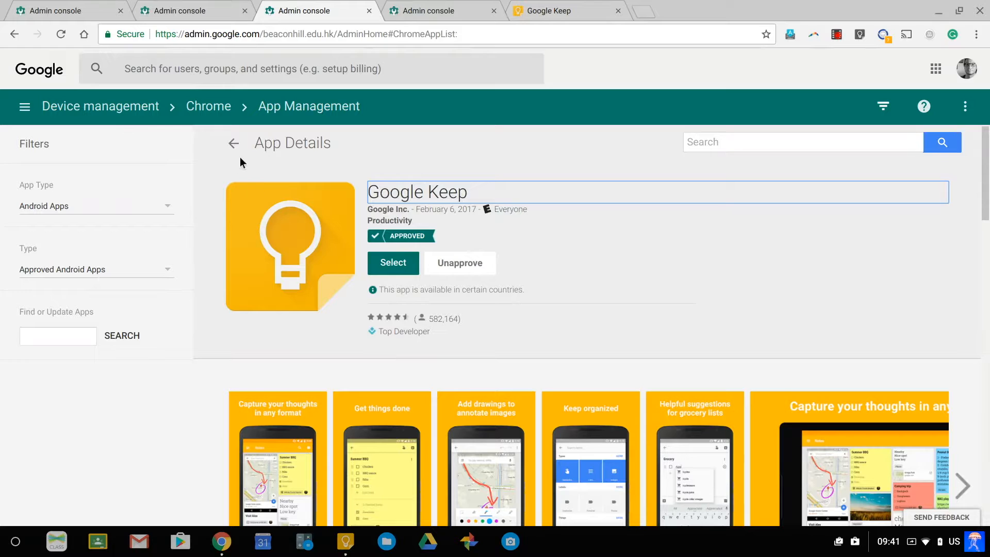
# Leave the Google Keep details and reopen the approved Android apps list through Chrome management's App Management.
pyautogui.click(233, 143)
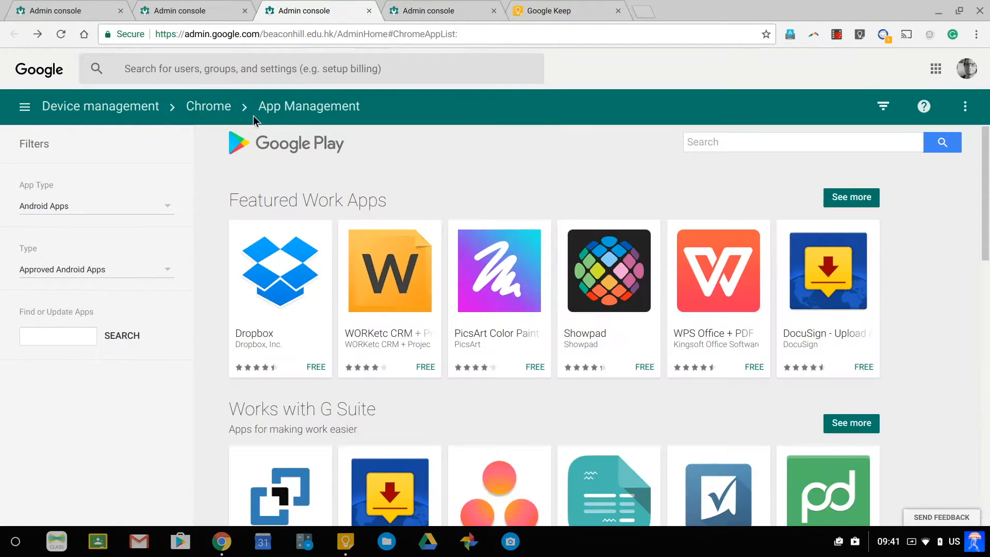
pyautogui.click(96, 273)
pyautogui.click(98, 274)
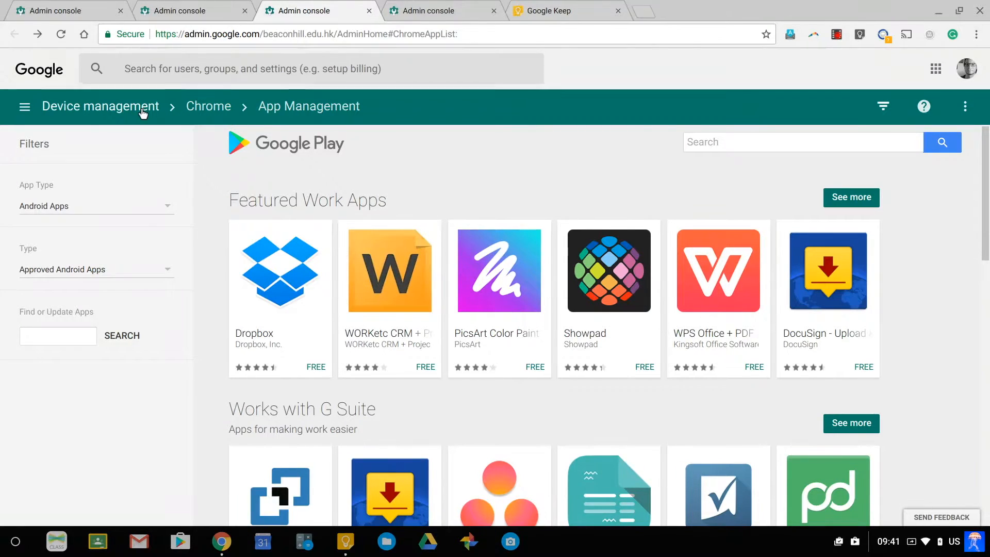
pyautogui.click(209, 113)
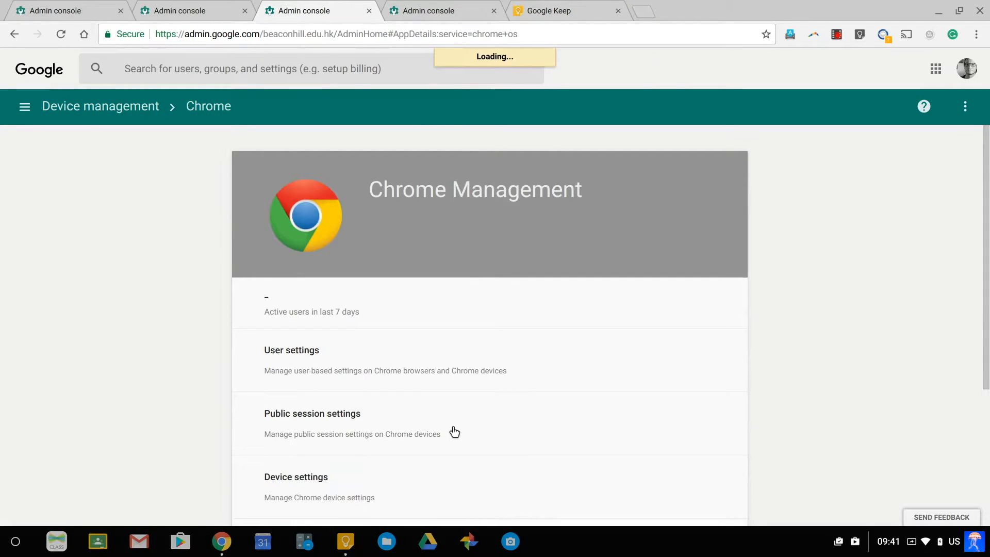
pyautogui.scroll(-3, 342, 434)
pyautogui.click(343, 435)
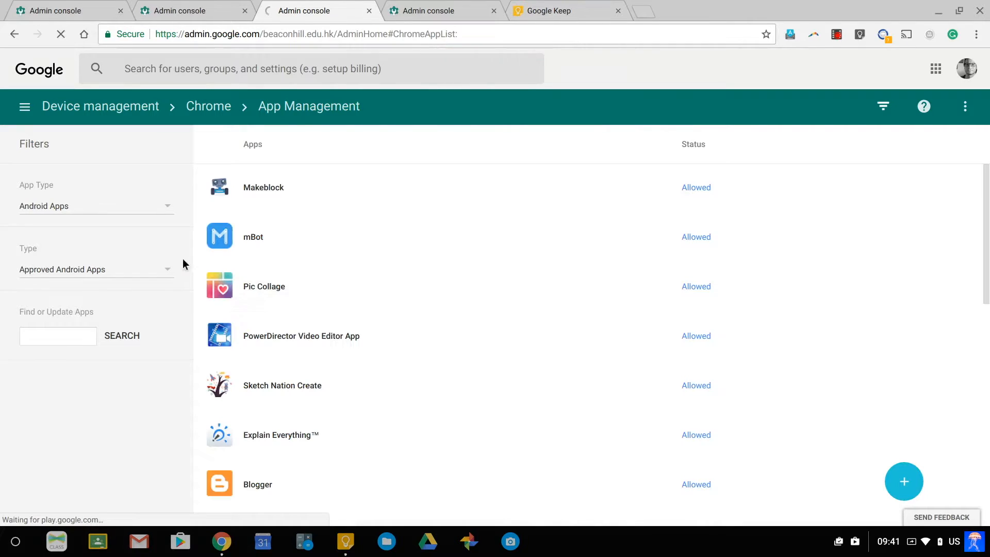
# Find Google Keep in the approved Android apps list and open its management page.
pyautogui.scroll(-4, 356, 355)
pyautogui.scroll(-6, 356, 355)
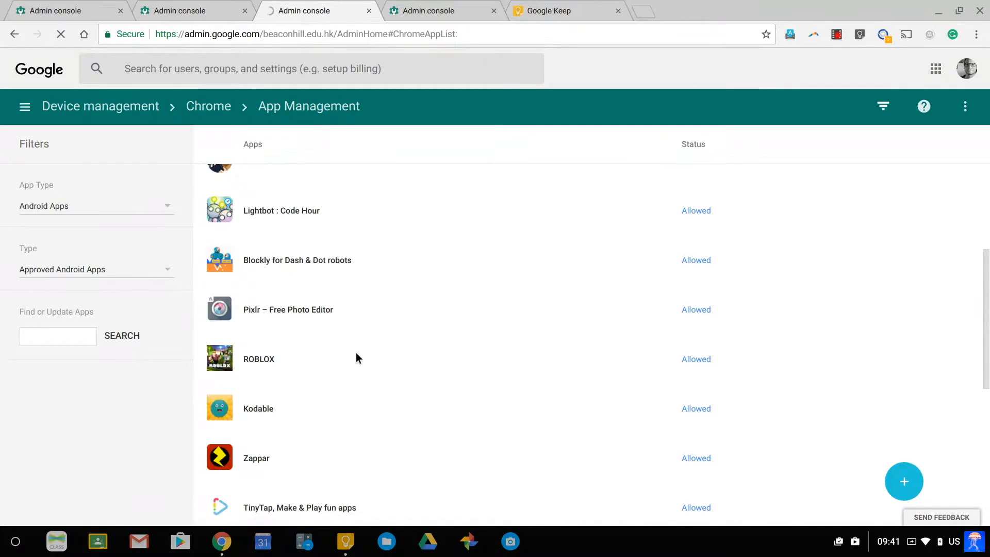
pyautogui.scroll(-2, 356, 355)
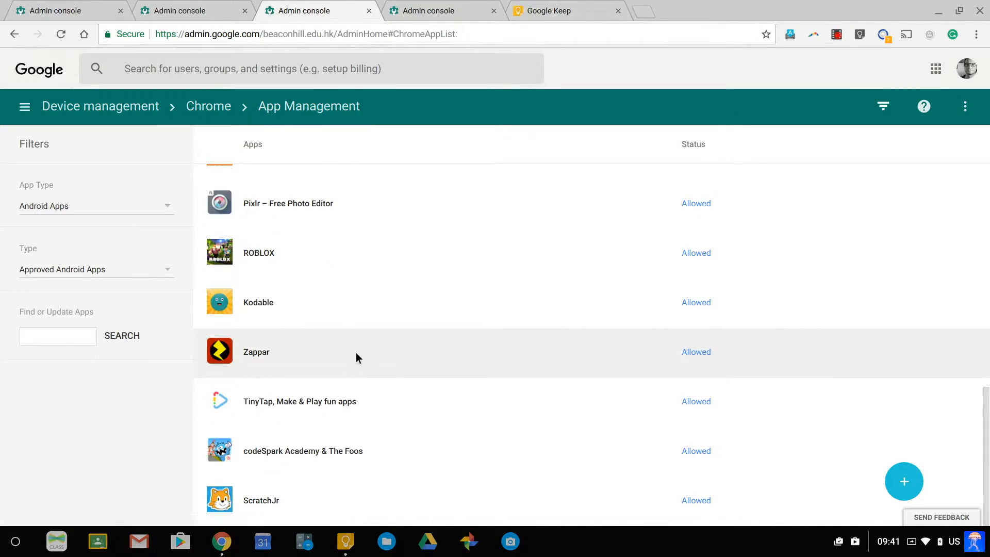
pyautogui.scroll(6, 356, 355)
pyautogui.scroll(1, 355, 356)
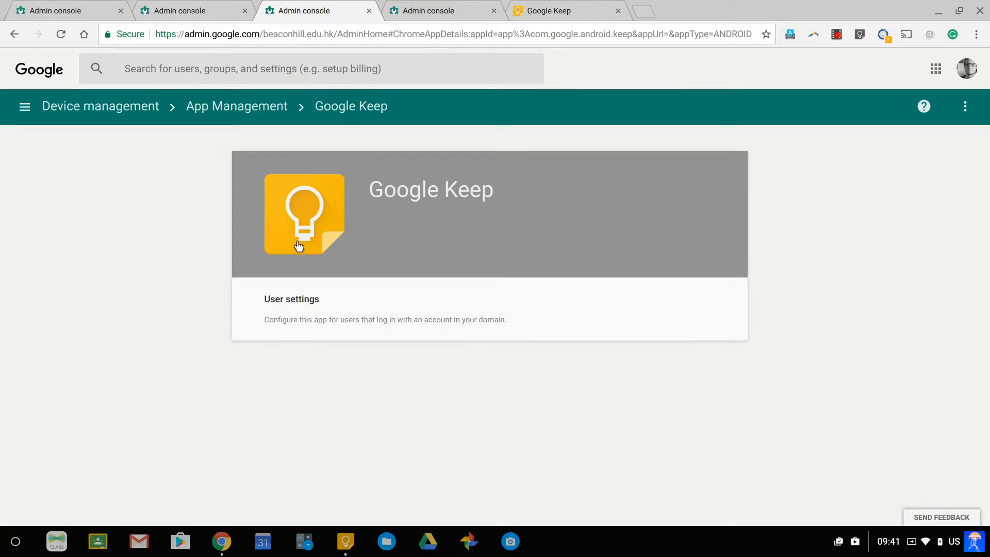
# Expand Google Keep's user settings and select the beaconhill.edu.hk organization.
pyautogui.click(324, 308)
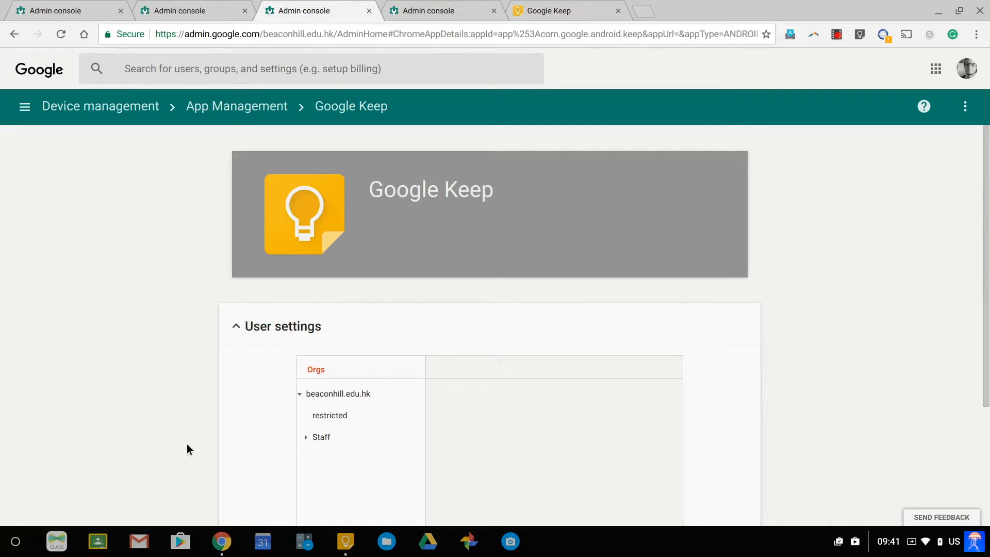
pyautogui.scroll(-2, 186, 443)
pyautogui.click(366, 295)
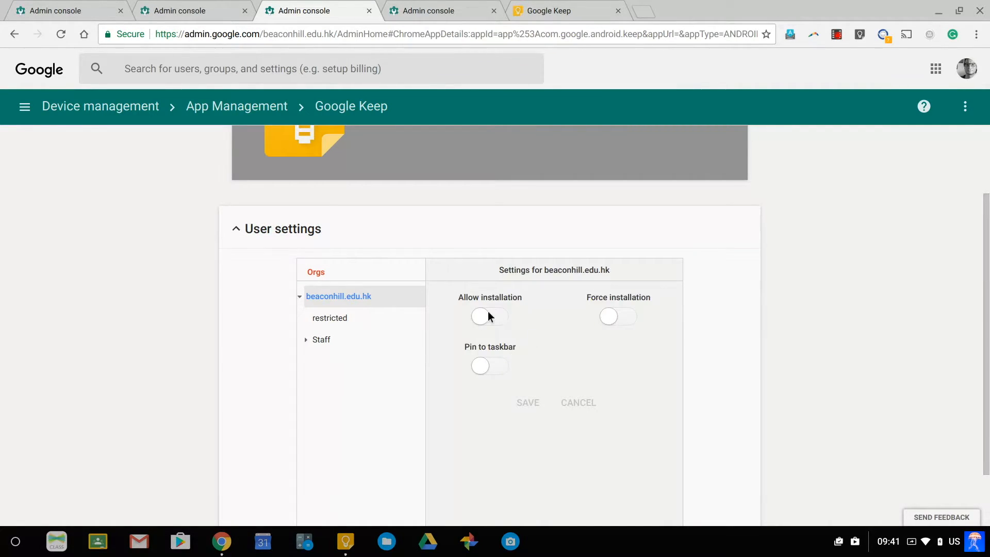
# Allow installation of Google Keep for the beaconhill.edu.hk organization and save the setting.
pyautogui.click(489, 316)
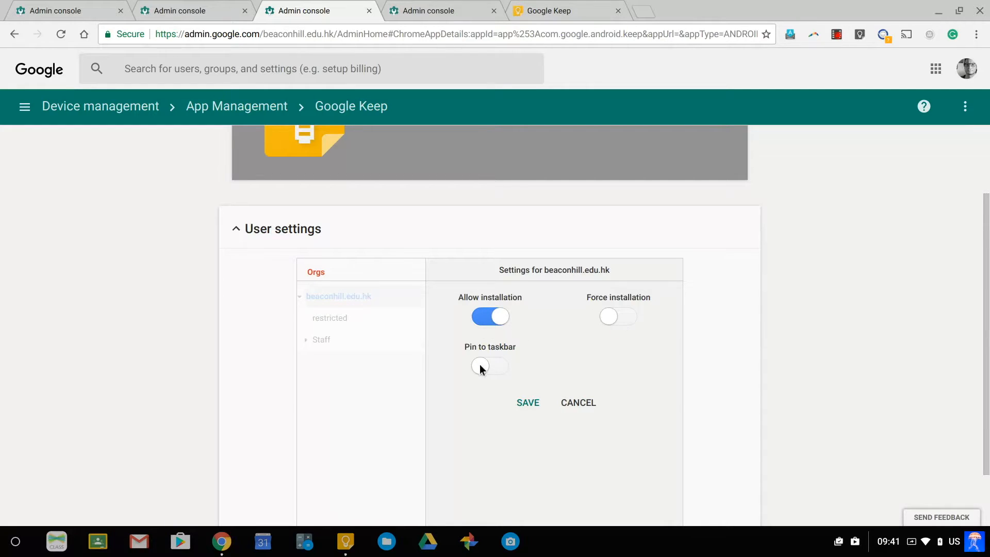
pyautogui.click(538, 407)
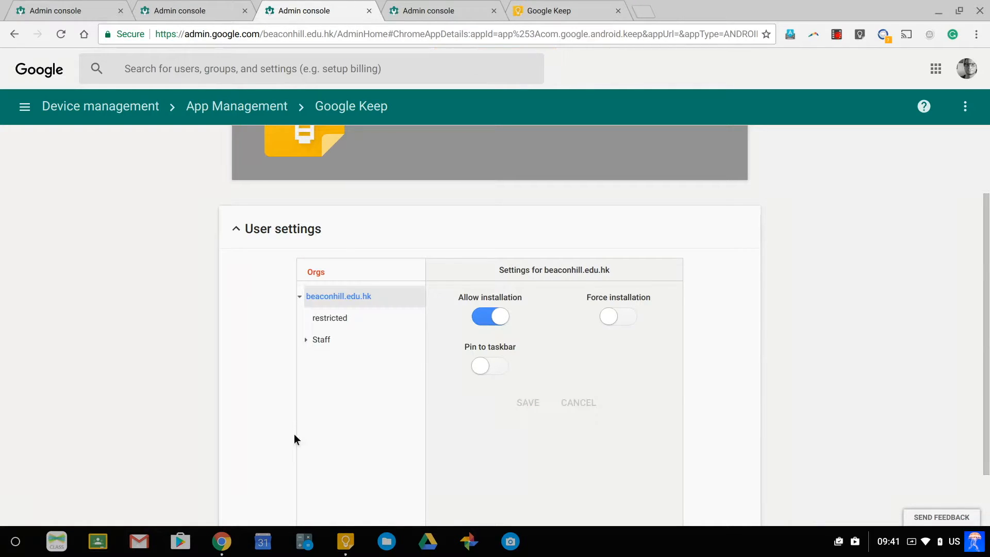
# Switch to the Play Store for Schools and reopen it to refresh the list of approved apps.
pyautogui.click(189, 539)
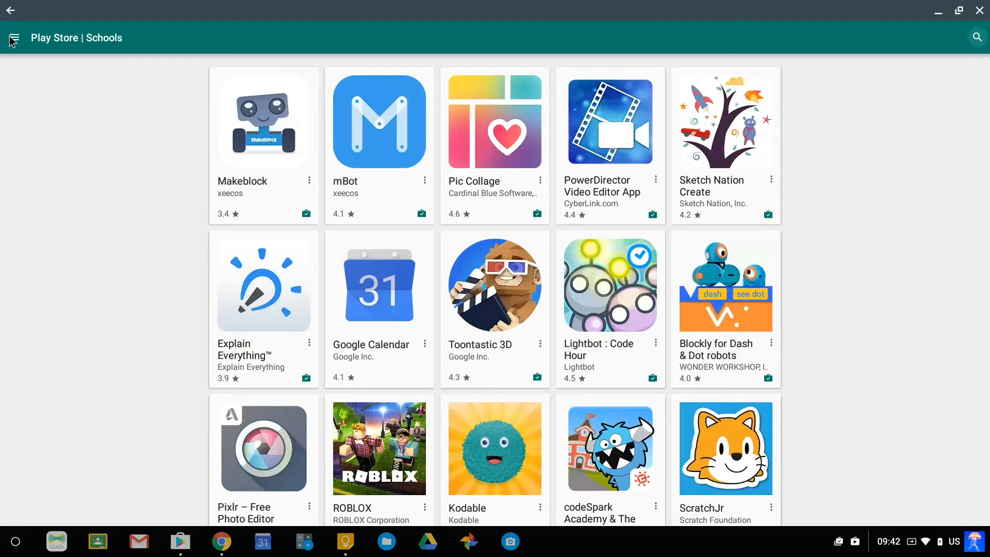
pyautogui.scroll(-3, 153, 182)
pyautogui.scroll(3, 153, 181)
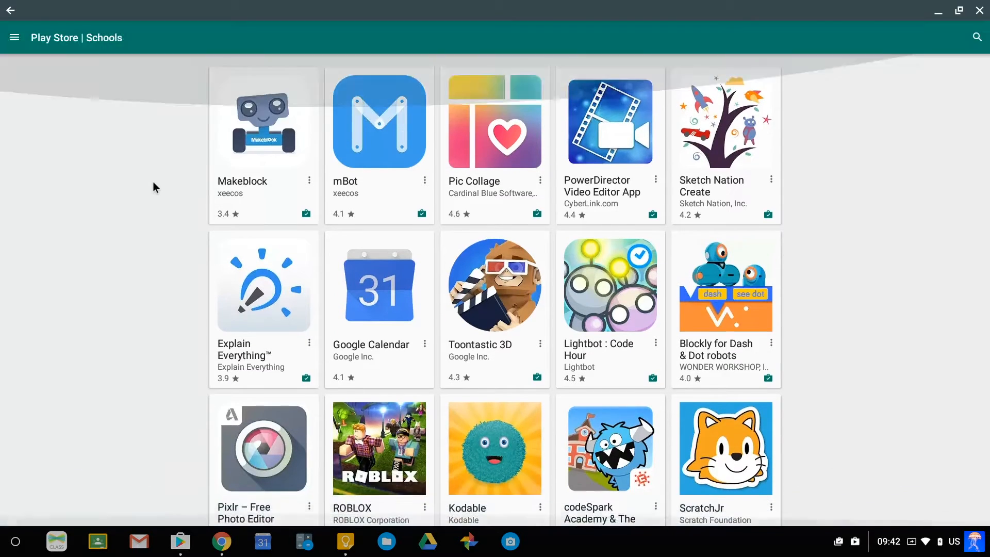
pyautogui.click(10, 13)
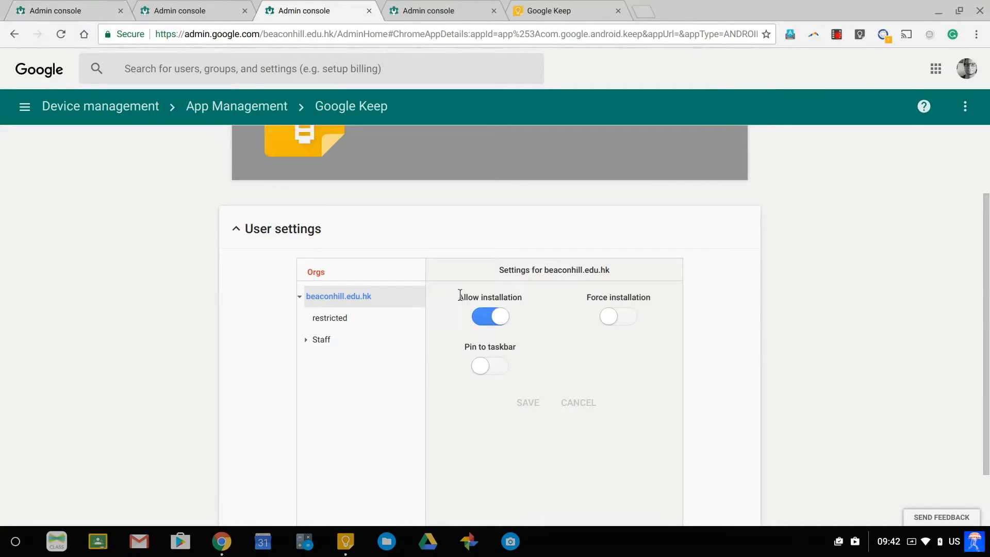
pyautogui.click(181, 544)
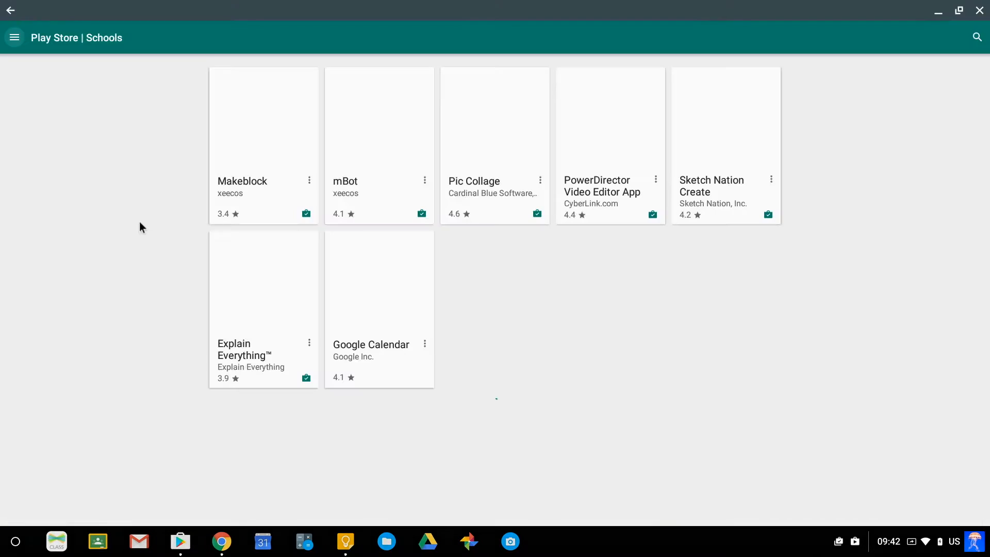
pyautogui.click(14, 39)
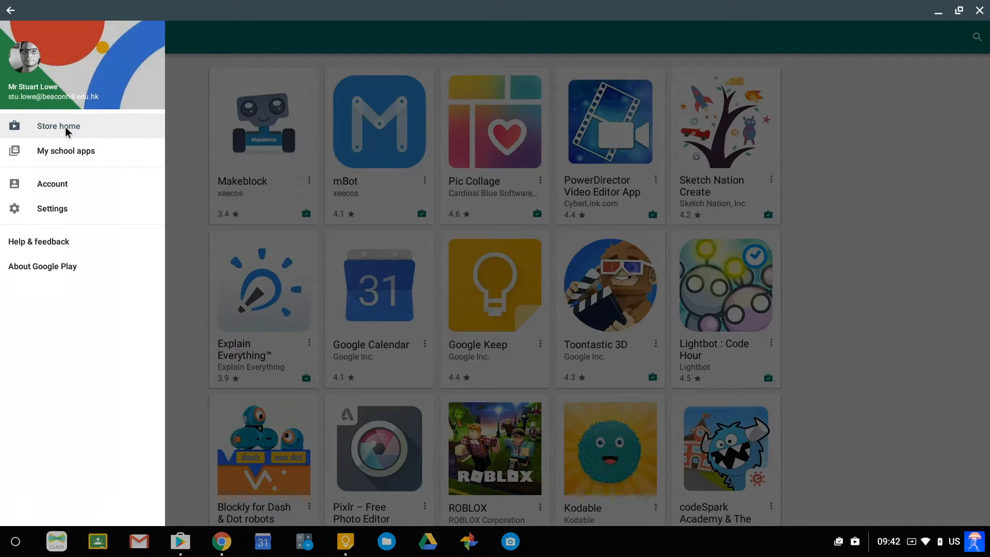
pyautogui.click(196, 155)
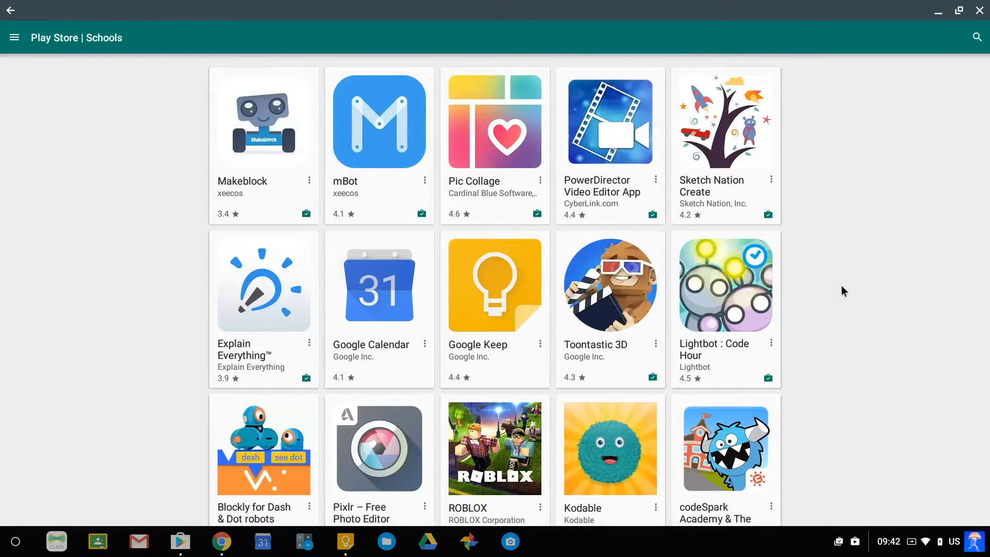
# Install Google Keep from the school's Play Store and check for it among the launcher's apps.
pyautogui.scroll(-3, 841, 287)
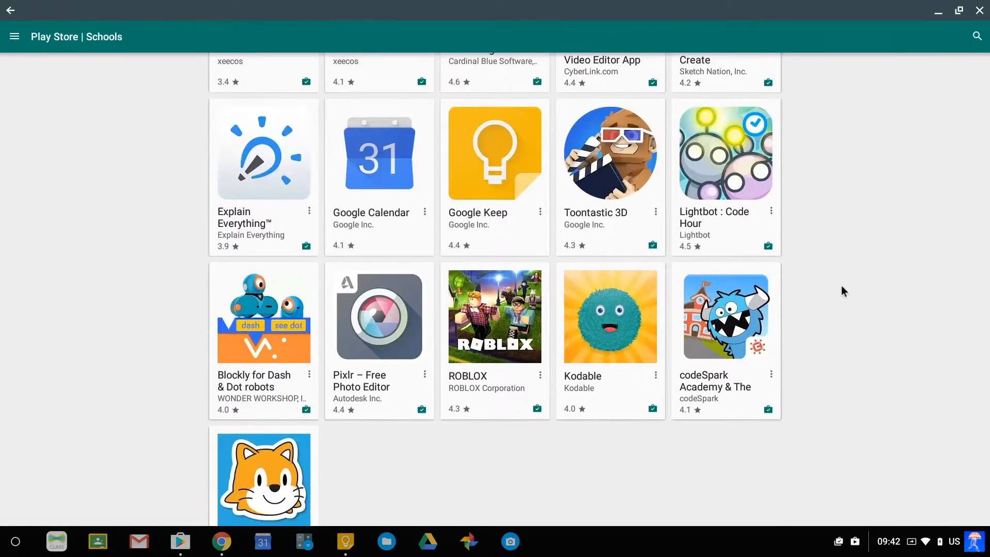
pyautogui.scroll(2, 544, 235)
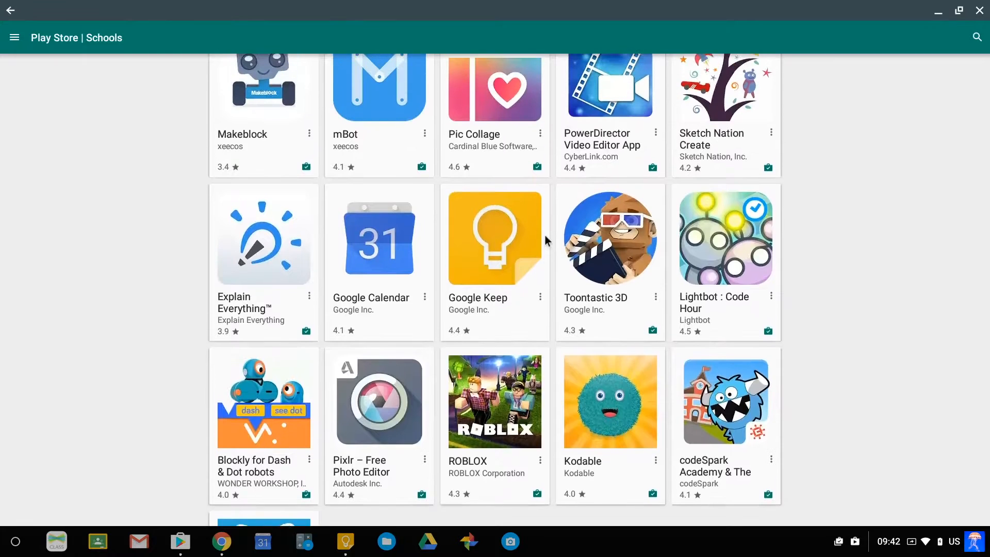
pyautogui.click(541, 303)
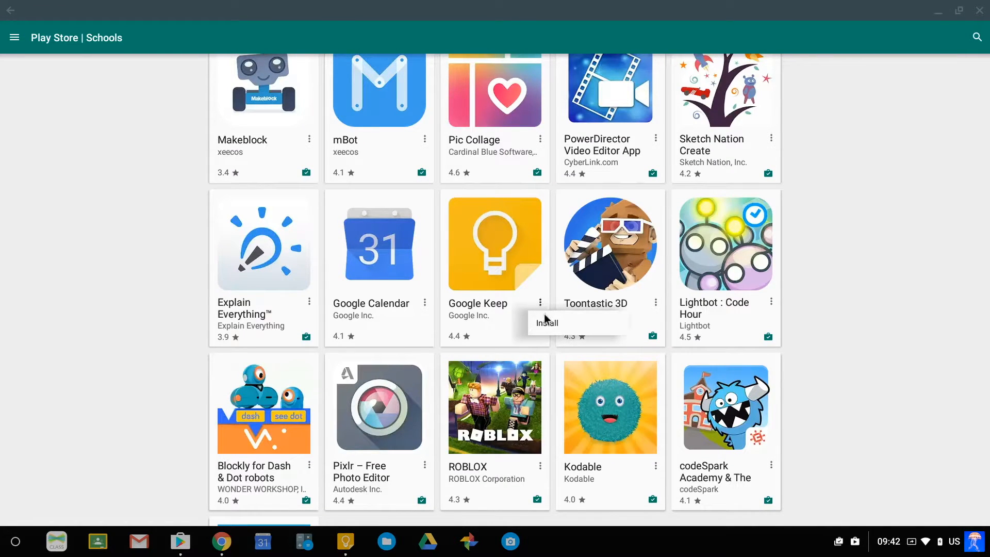
pyautogui.click(543, 323)
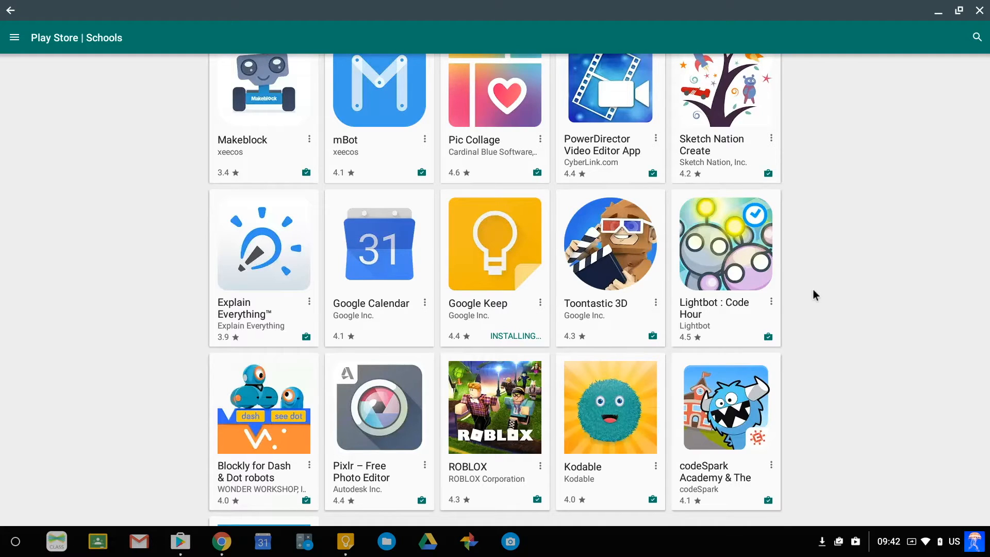
pyautogui.scroll(1, 730, 292)
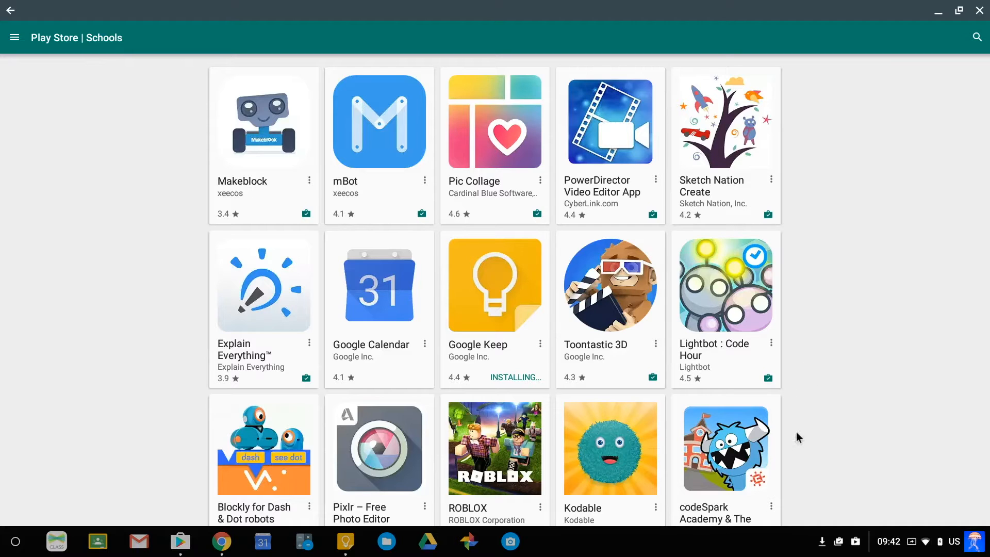
pyautogui.scroll(-1, 798, 437)
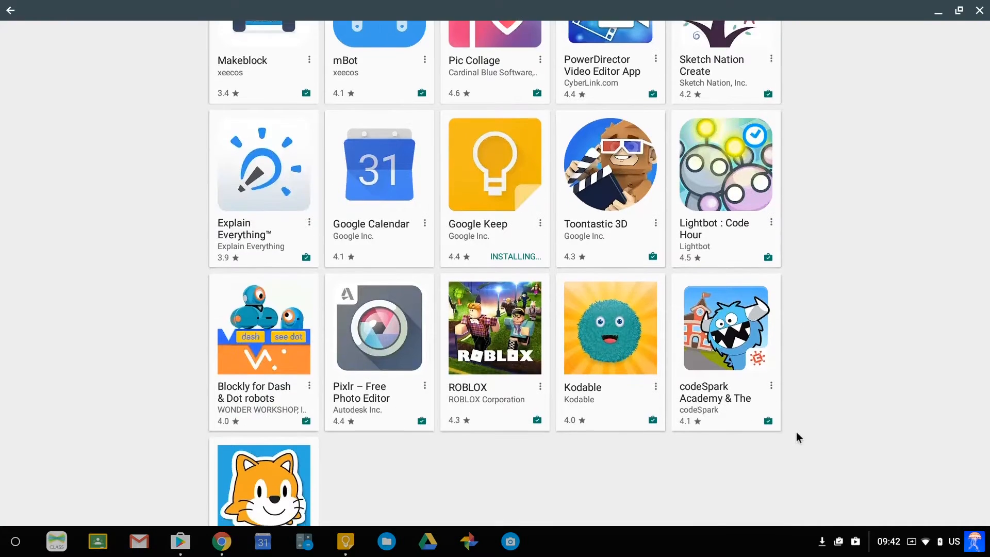
pyautogui.scroll(1, 797, 435)
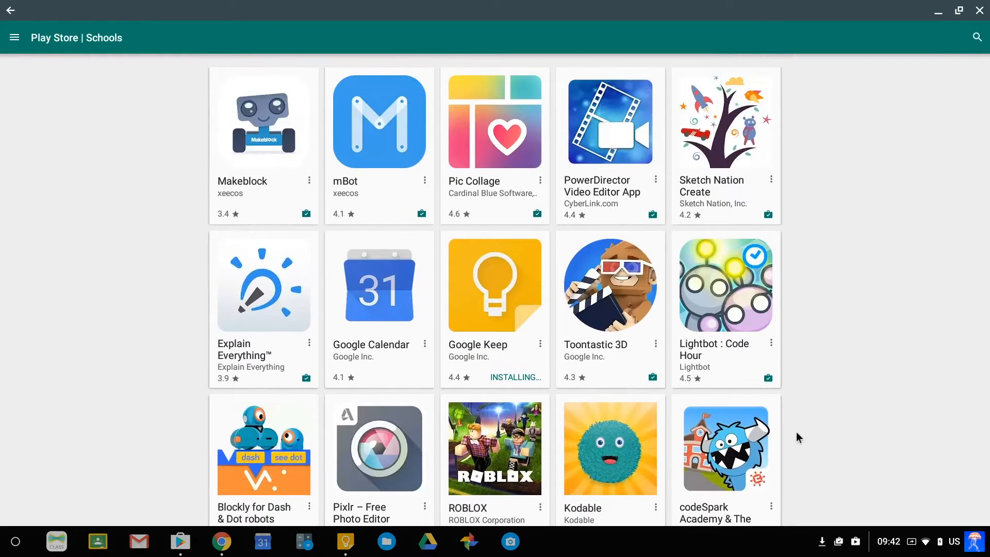
pyautogui.press('super')
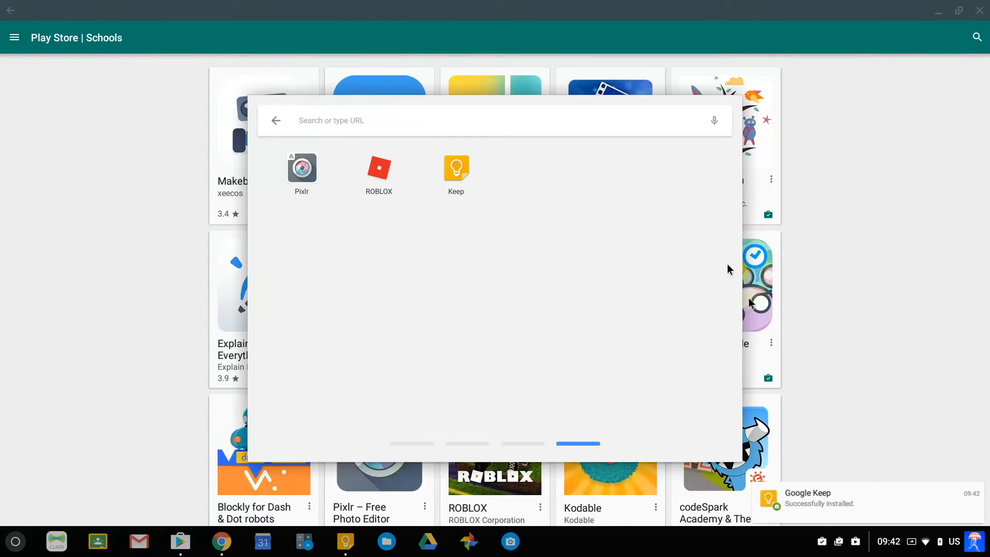
pyautogui.click(835, 299)
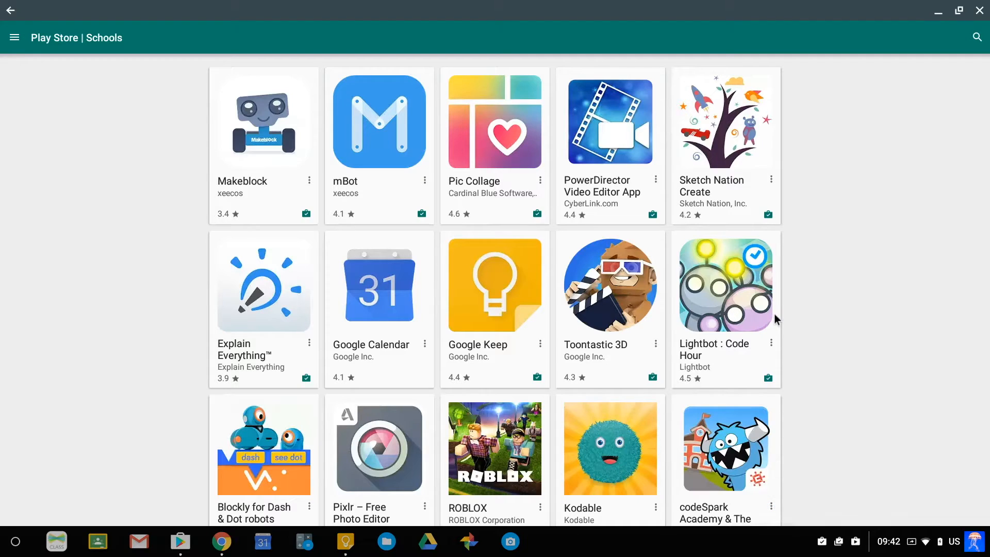
# Open Toontastic 3D's store page and try to launch the app, both from there and from the launcher.
pyautogui.click(589, 348)
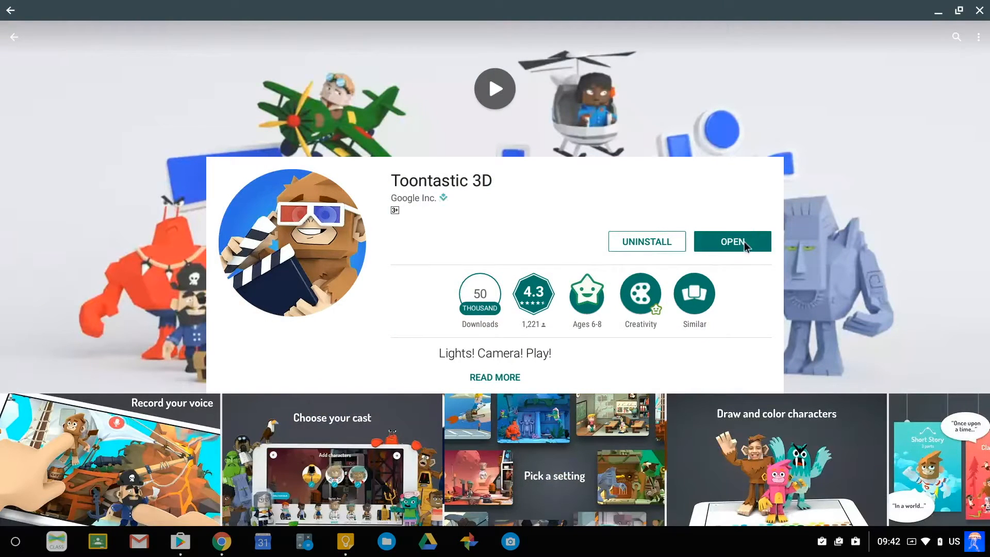
pyautogui.click(749, 243)
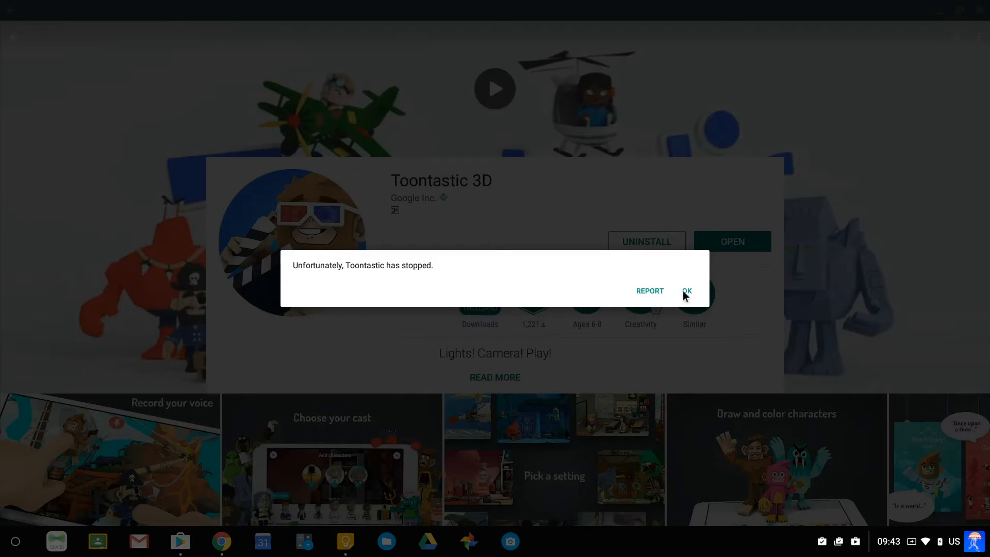
pyautogui.click(685, 291)
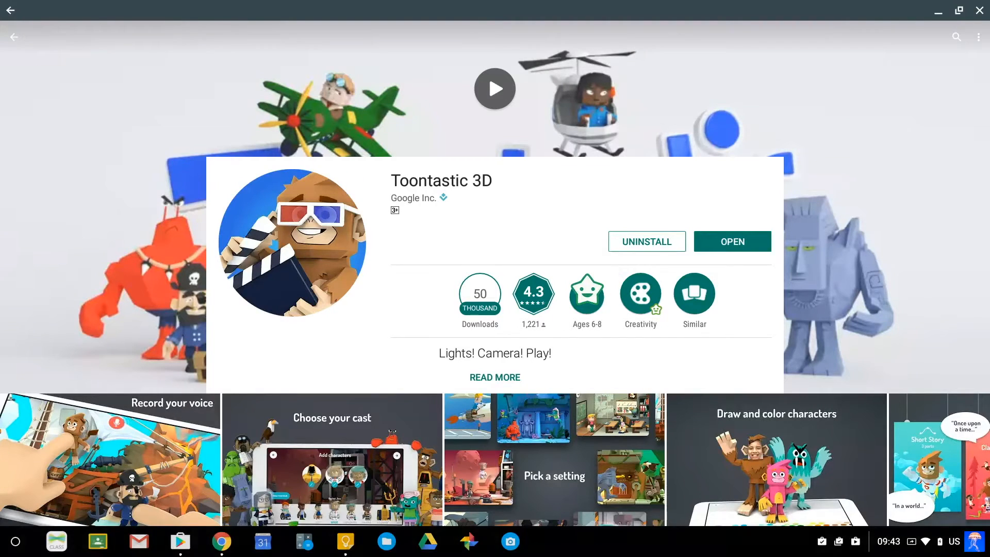
pyautogui.click(15, 541)
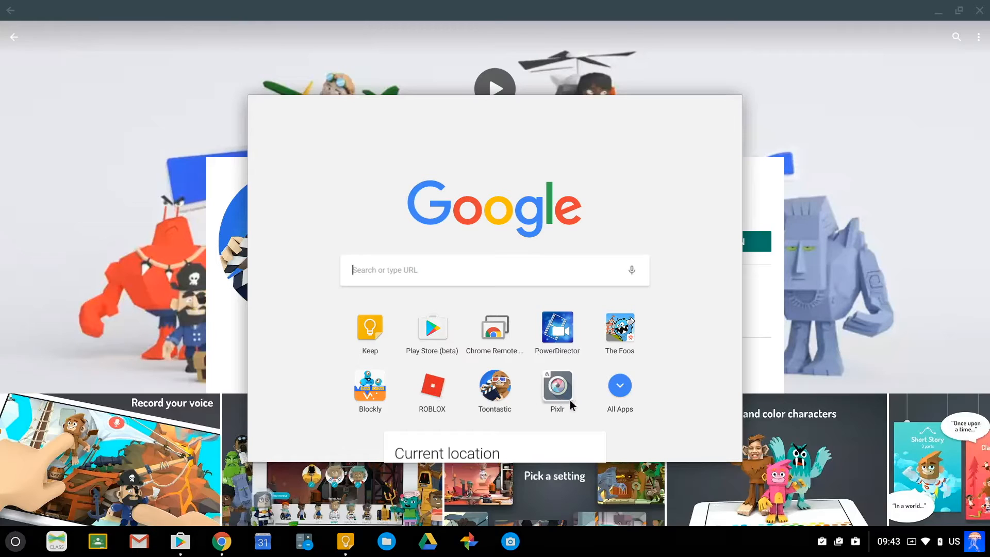
pyautogui.click(494, 386)
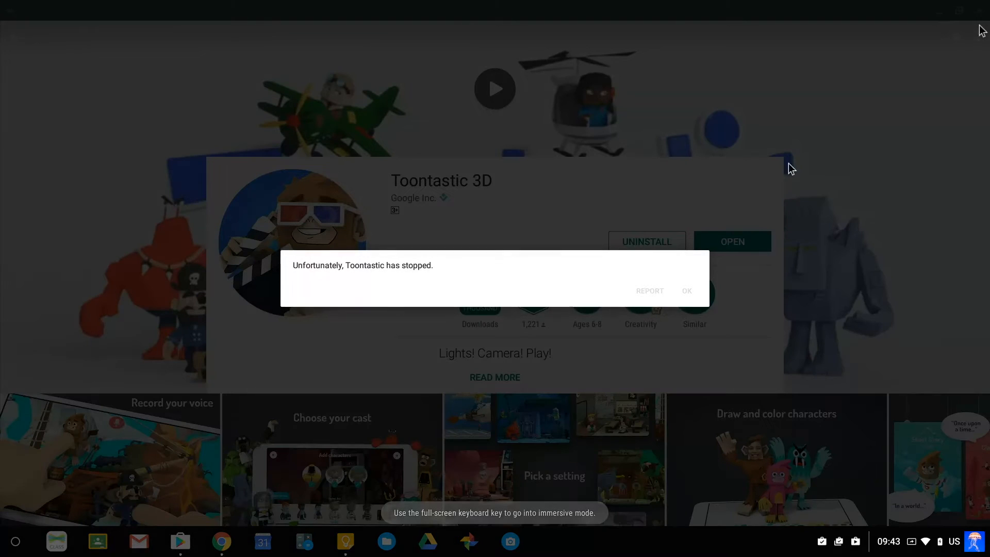
pyautogui.click(689, 290)
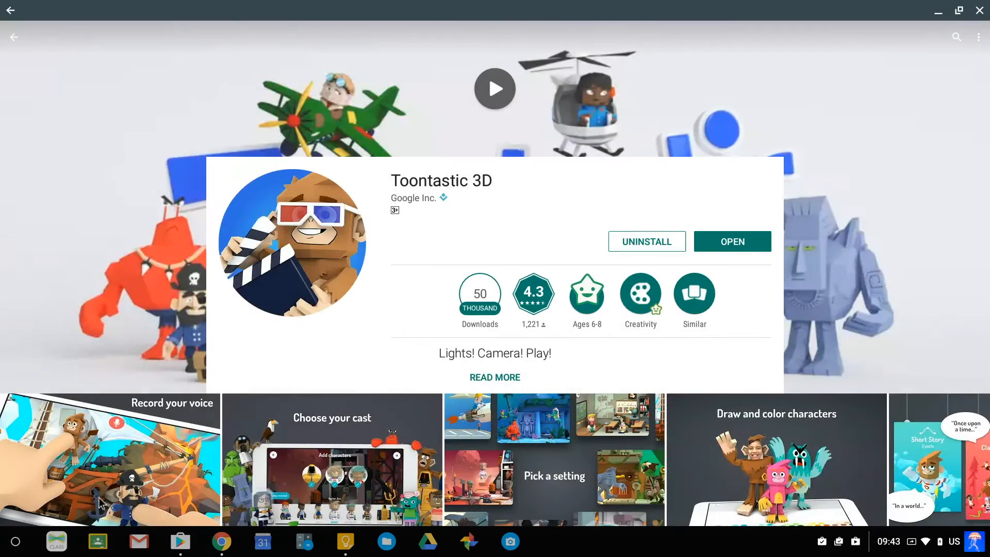
# Launch the Blockly app from the launcher to test it, and close it again.
pyautogui.press('super')
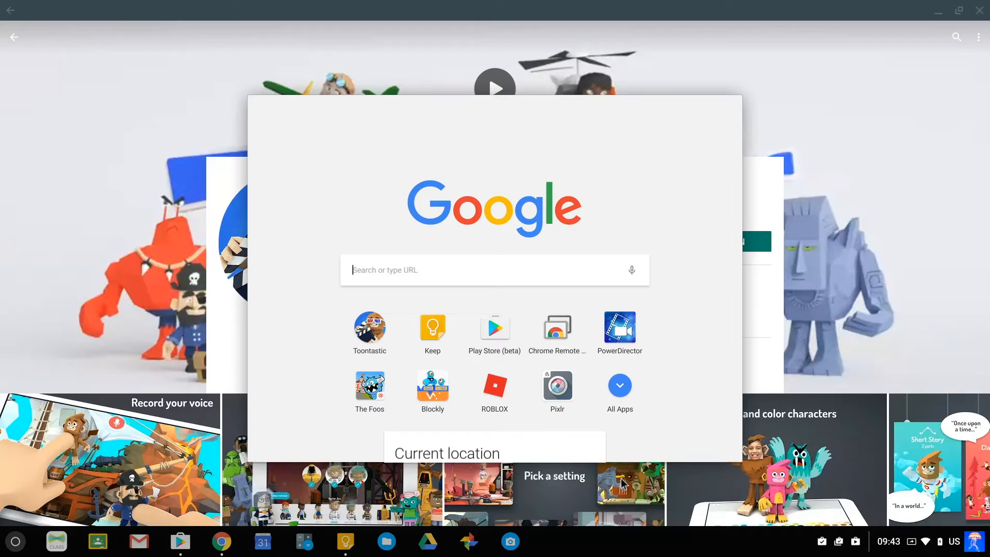
pyautogui.click(441, 412)
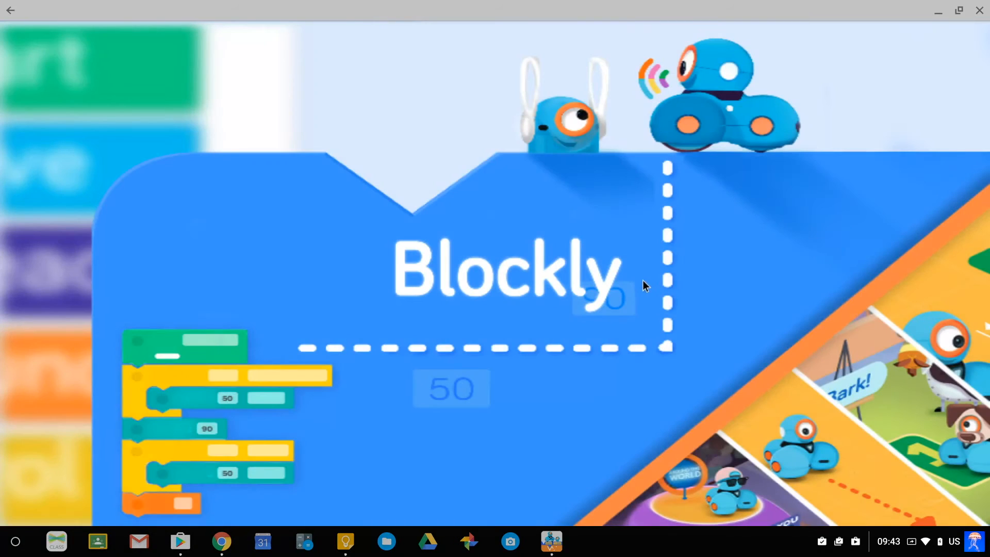
pyautogui.click(981, 7)
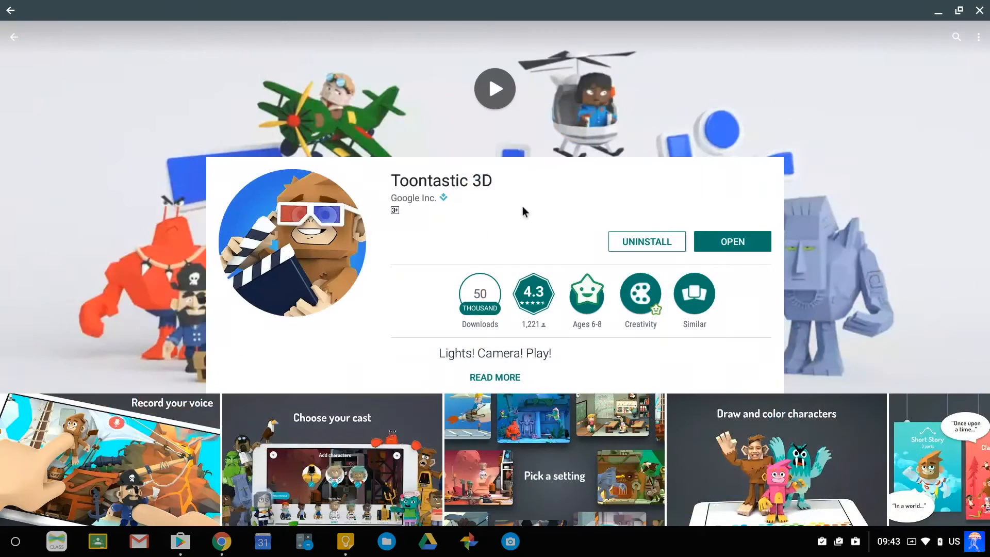
# Show all apps in the launcher and look through the installed Android apps.
pyautogui.click(15, 541)
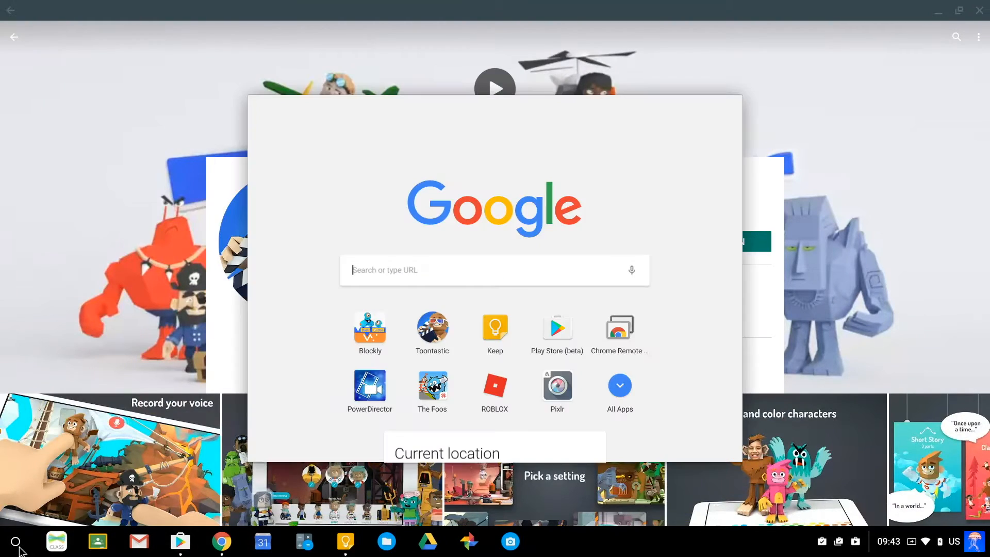
pyautogui.click(603, 398)
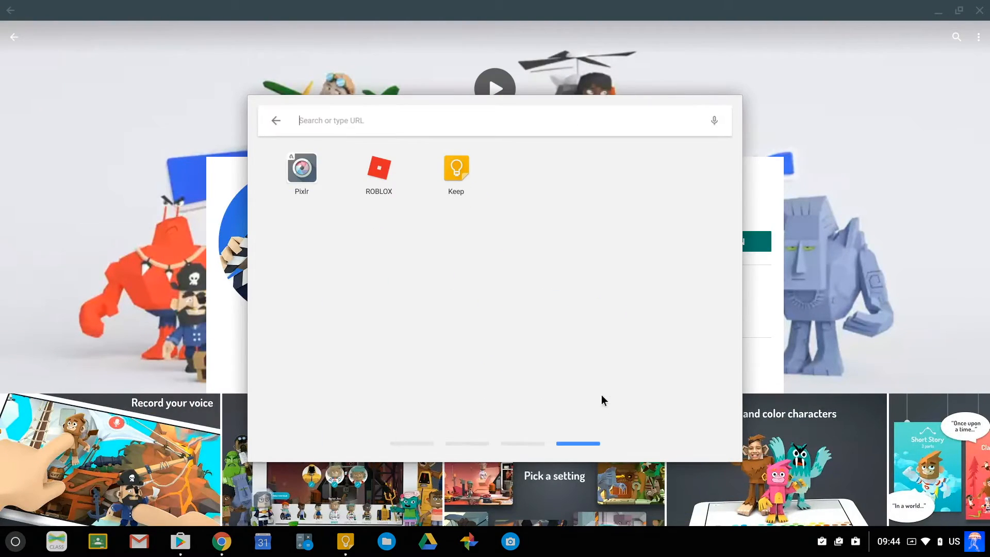
pyautogui.scroll(1, 634, 368)
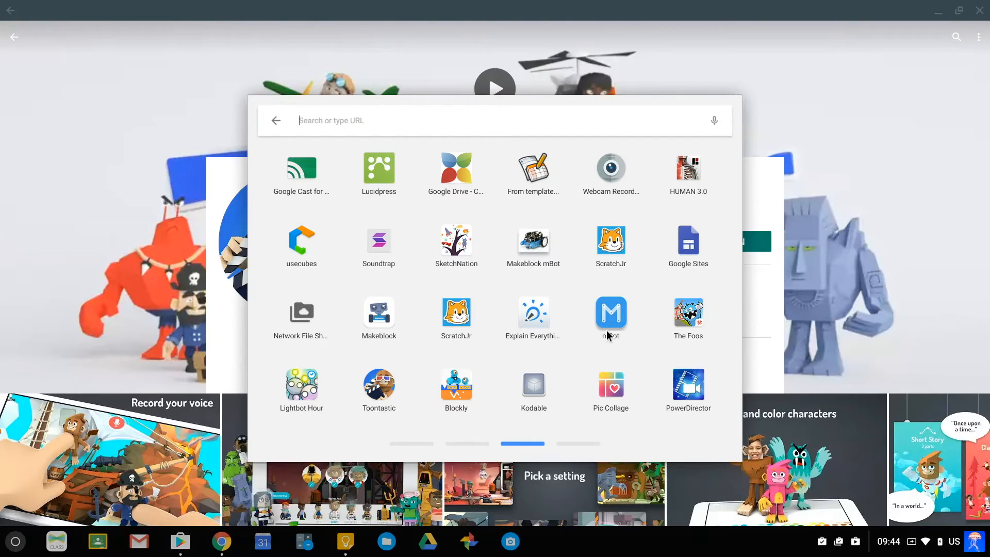
# Dismiss the system status panel and close the Play Store to return to the Admin console.
pyautogui.click(899, 553)
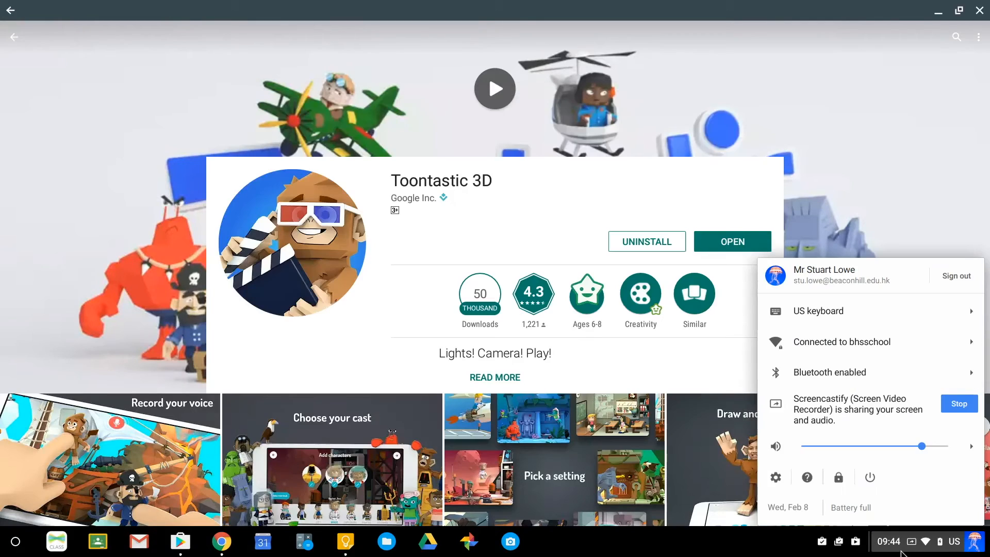
pyautogui.click(330, 377)
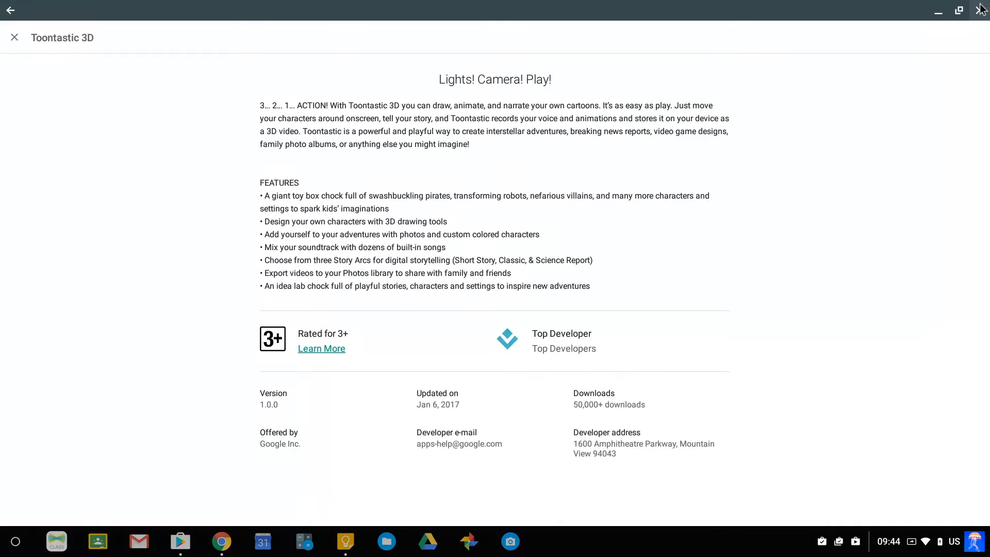
pyautogui.click(979, 11)
# Review every page of the launcher's full app list and return to Google Keep's management page.
pyautogui.click(16, 541)
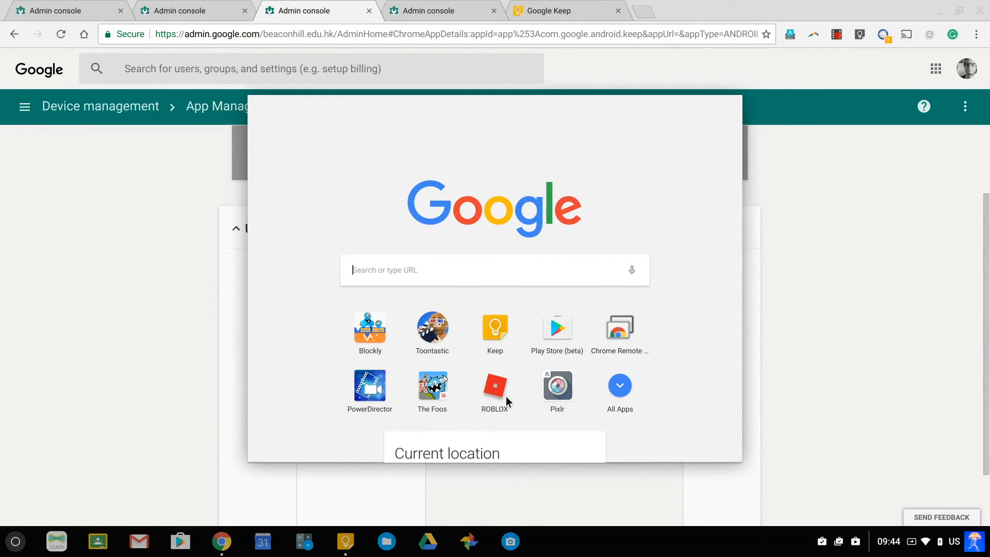
pyautogui.click(623, 390)
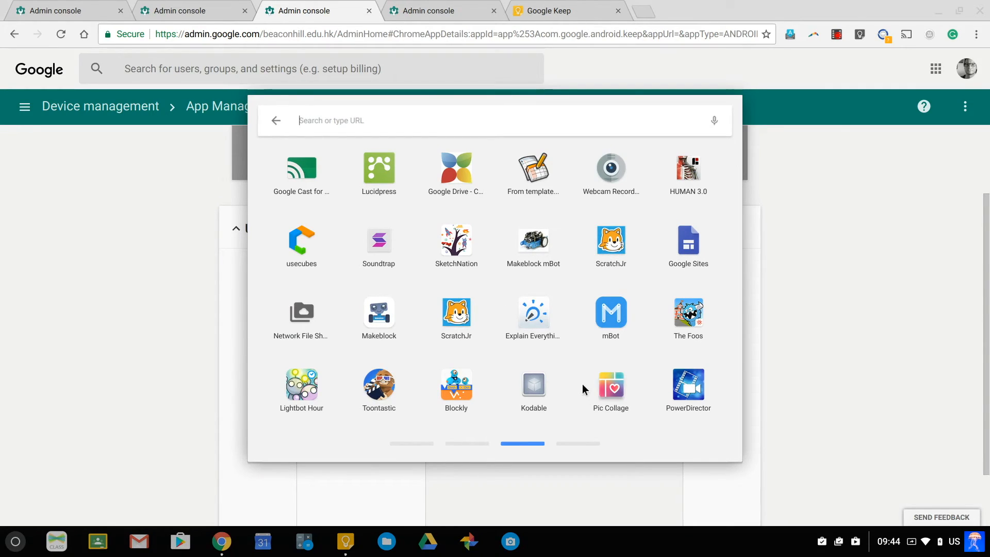
pyautogui.scroll(-1, 583, 389)
pyautogui.scroll(2, 583, 389)
pyautogui.scroll(1, 582, 389)
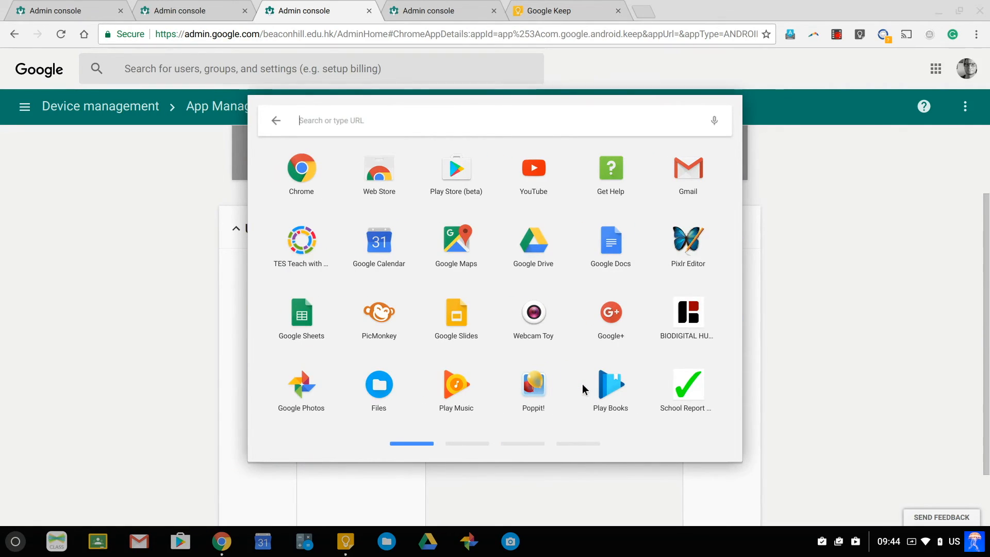
pyautogui.click(855, 337)
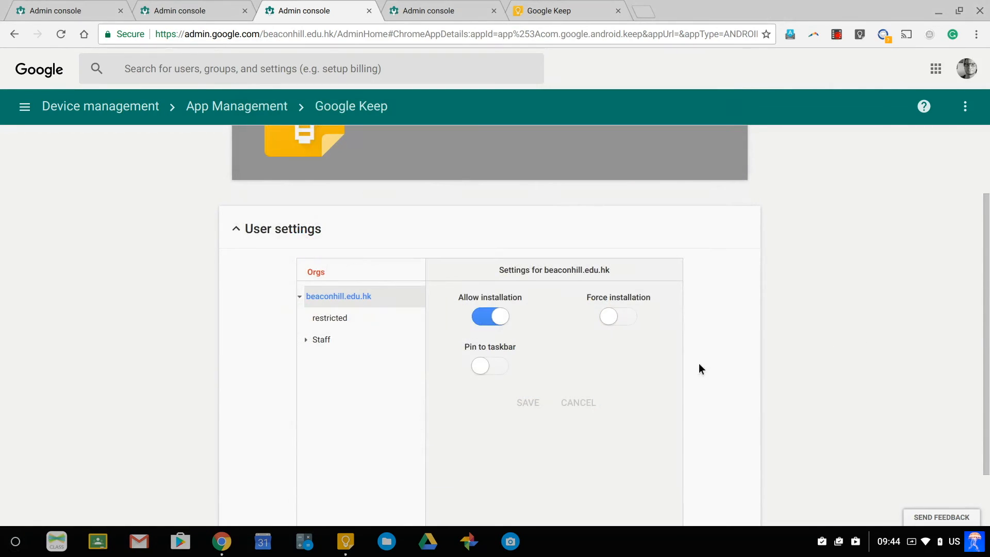
pyautogui.scroll(2, 700, 368)
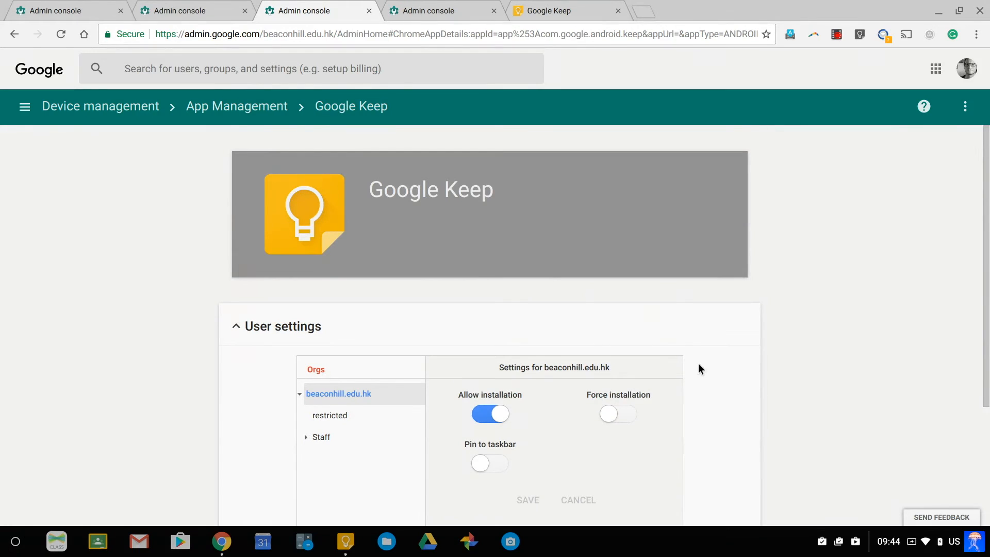